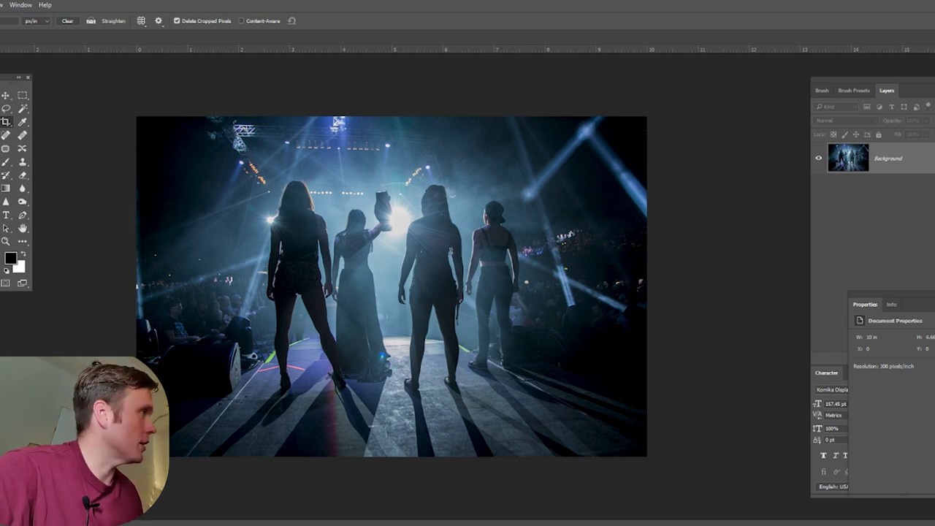
Examine the lighting truss and stage lights along the upper edge of the concert photo
{"action": "left_click", "coordinate": [5, 241]}
{"action": "left_click_drag", "start_coordinate": [230, 133], "coordinate": [293, 168]}
{"action": "left_click_drag", "start_coordinate": [411, 184], "coordinate": [392, 271]}
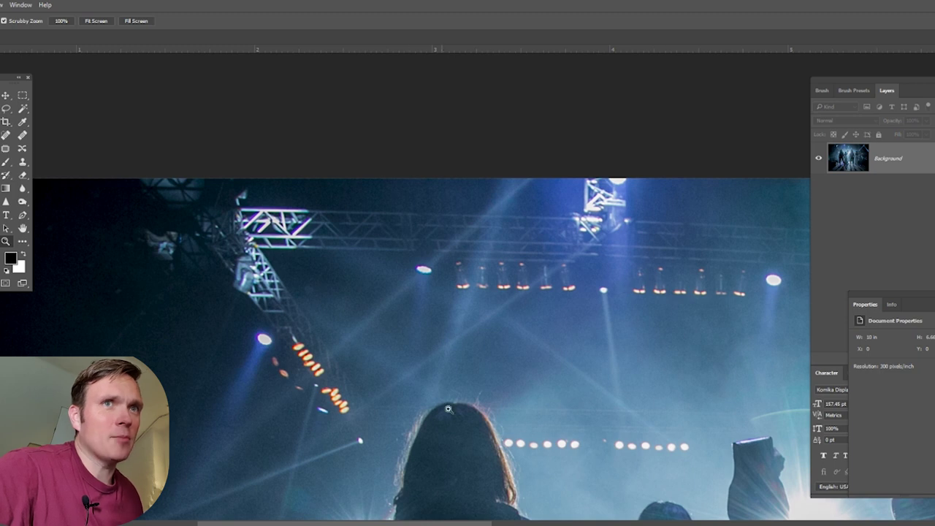
{"action": "left_click_drag", "start_coordinate": [563, 345], "coordinate": [375, 308]}
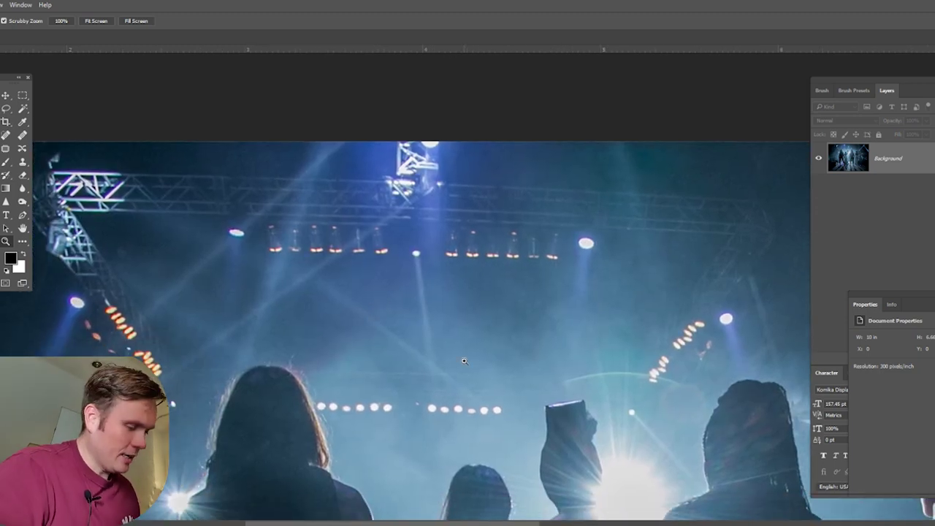
{"action": "scroll", "coordinate": [464, 361], "scroll_direction": "down", "scroll_amount": 1}
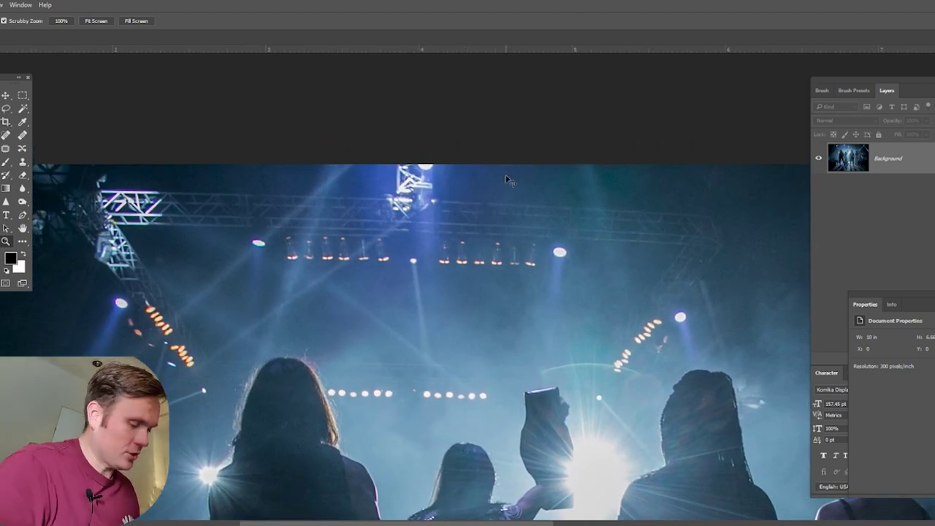
{"action": "scroll", "coordinate": [509, 181], "scroll_direction": "down", "scroll_amount": 1}
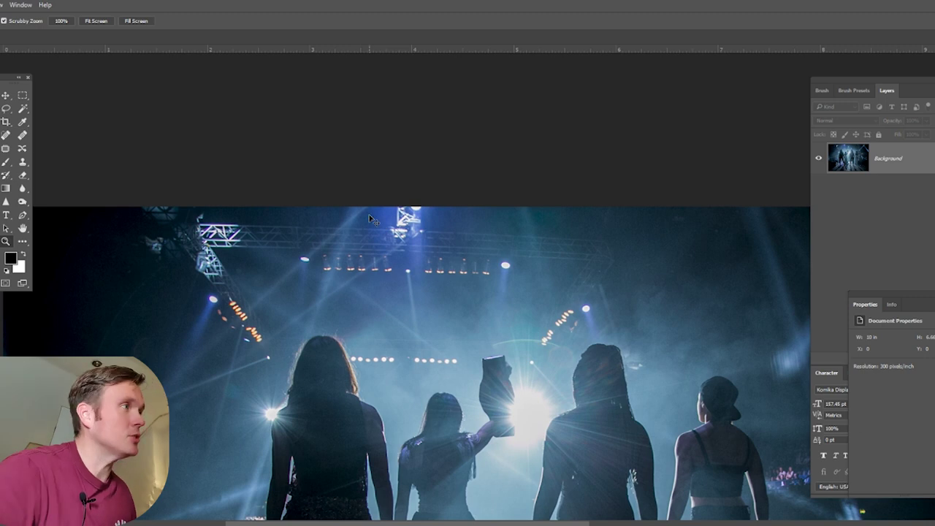
{"action": "scroll", "coordinate": [370, 215], "scroll_direction": "down", "scroll_amount": 1}
Check whether the lighting truss is level against a horizontal guide placed near the photo's upper edge
{"action": "left_click_drag", "start_coordinate": [320, 53], "coordinate": [450, 291]}
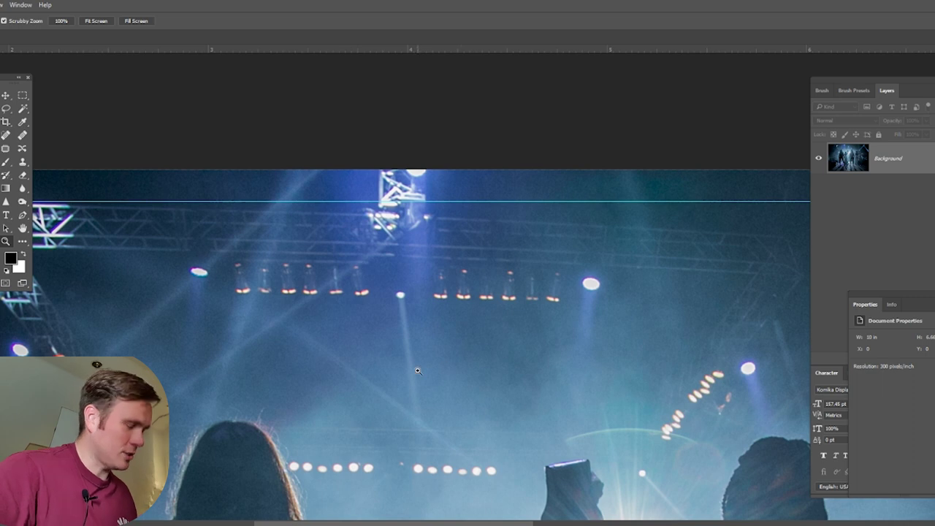
{"action": "key", "text": "ctrl+minus"}
{"action": "key", "text": "ctrl+minus"}
{"action": "key", "text": "ctrl+minus"}
{"action": "key", "text": "ctrl+minus"}
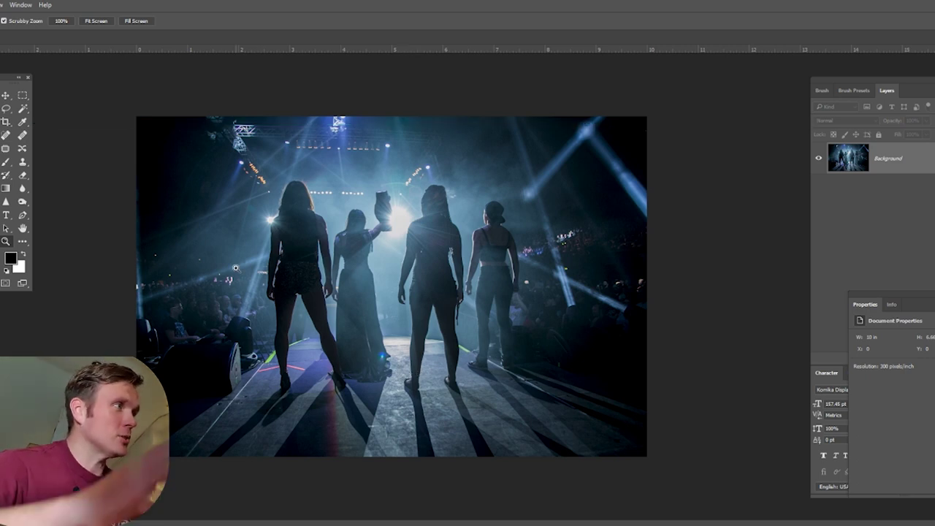
Straighten the photo by rotating the crop frame slightly and apply the crop
{"action": "key", "text": "c"}
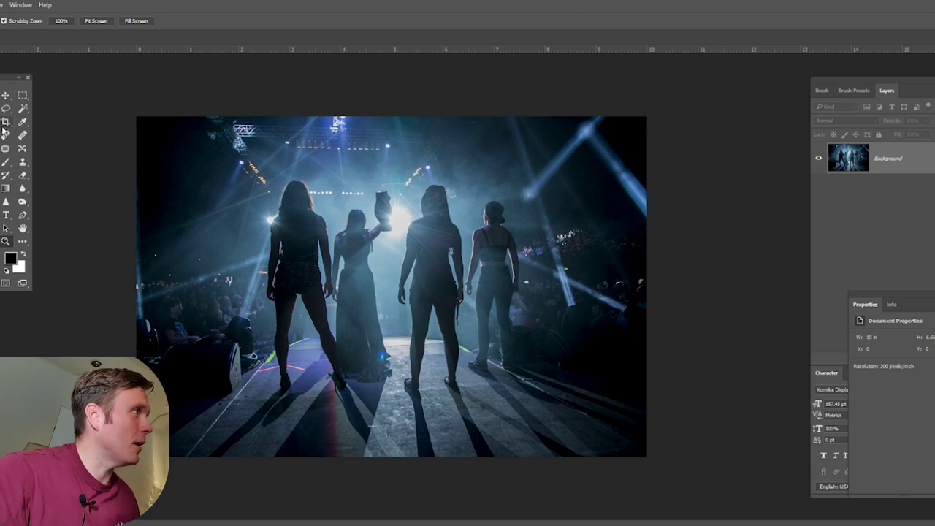
{"action": "left_click_drag", "start_coordinate": [741, 324], "coordinate": [760, 330]}
{"action": "key", "text": "Return"}
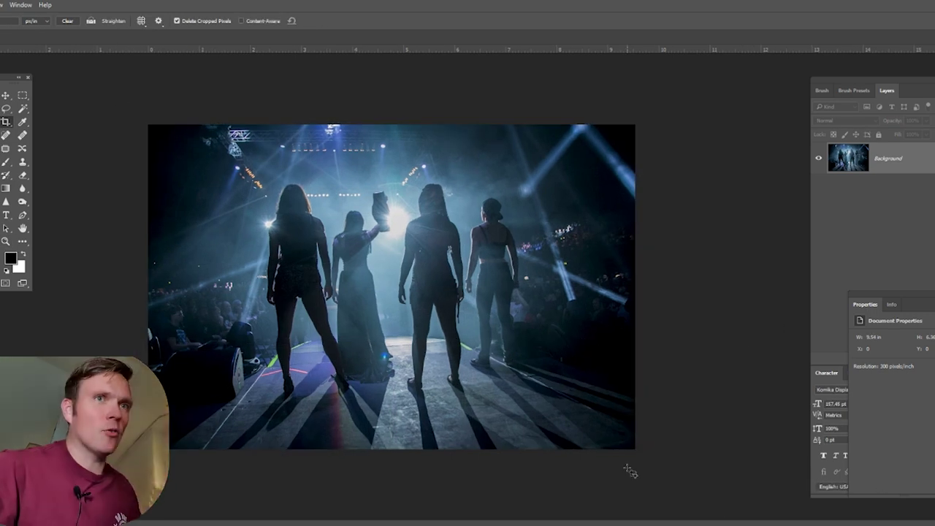
Undo the rotated crop
{"action": "key", "text": "ctrl+z"}
{"action": "key", "text": "ctrl+z"}
{"action": "key", "text": "ctrl+z"}
{"action": "key", "text": "ctrl+z"}
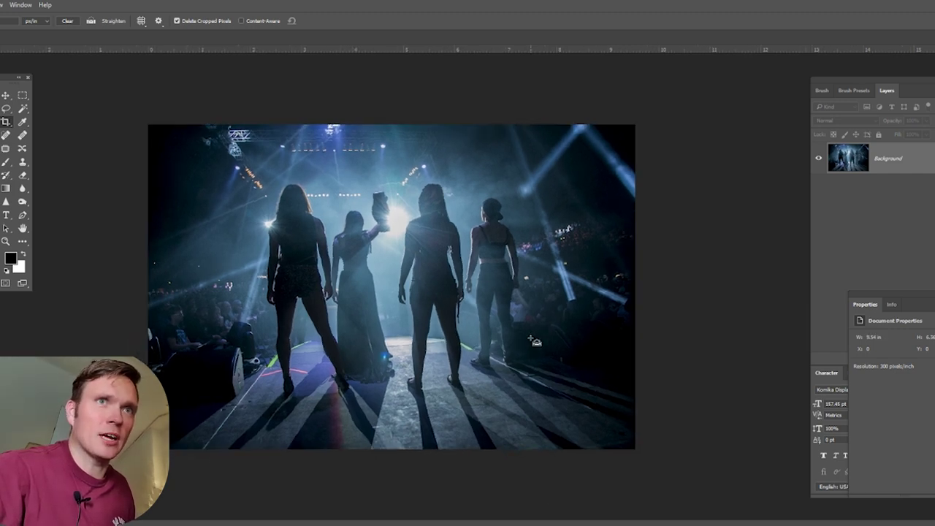
{"action": "key", "text": "ctrl+z"}
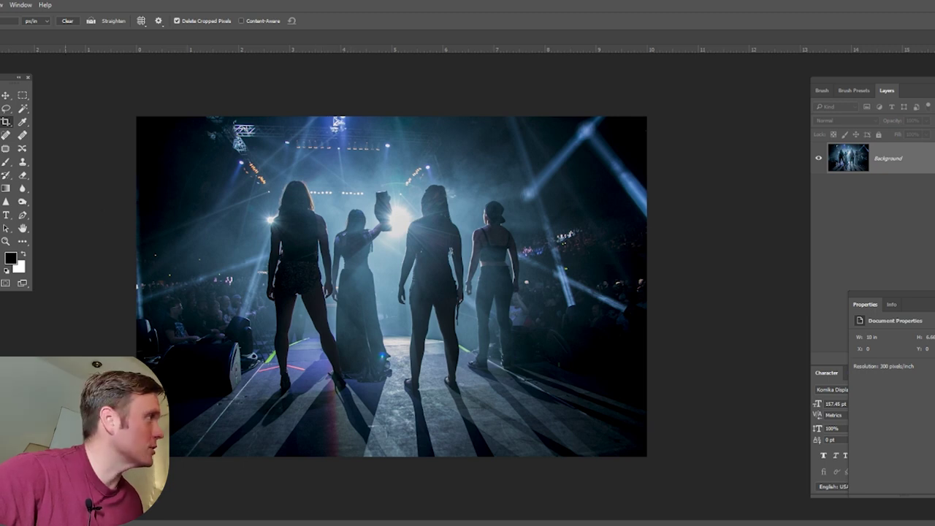
Crop away the strip with the lighting truss above the performers, keeping the full width and a height of about 5.87 in
{"action": "left_click", "coordinate": [7, 241]}
{"action": "left_click_drag", "start_coordinate": [333, 151], "coordinate": [388, 175]}
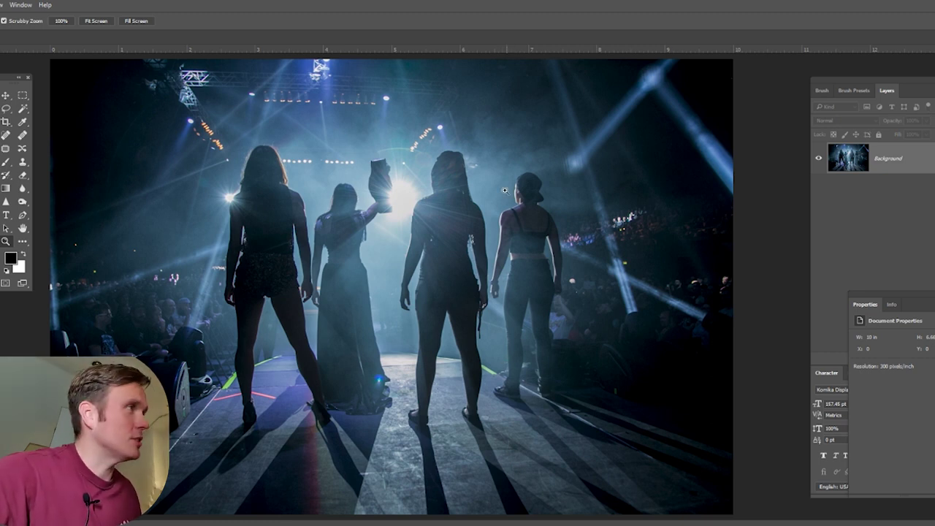
{"action": "left_click", "coordinate": [4, 123]}
{"action": "key", "text": "ctrl+minus"}
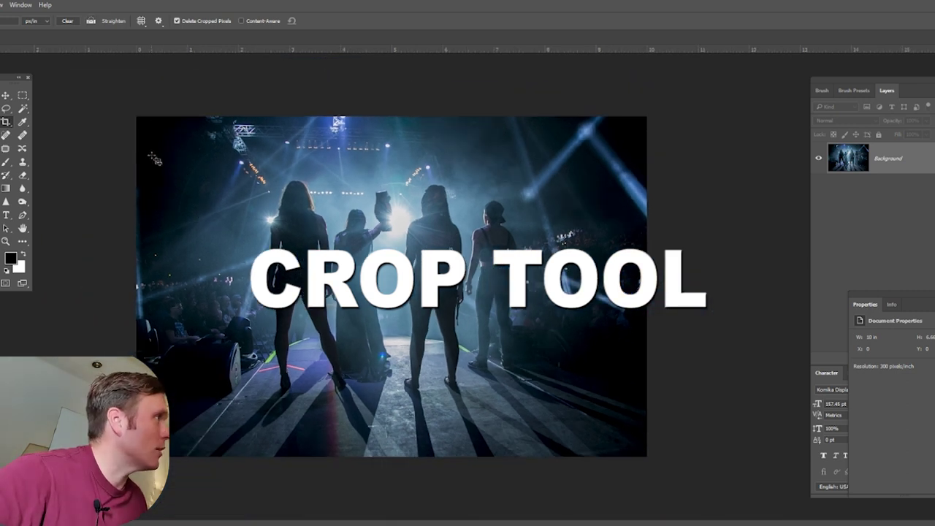
{"action": "left_click_drag", "start_coordinate": [136, 152], "coordinate": [693, 459]}
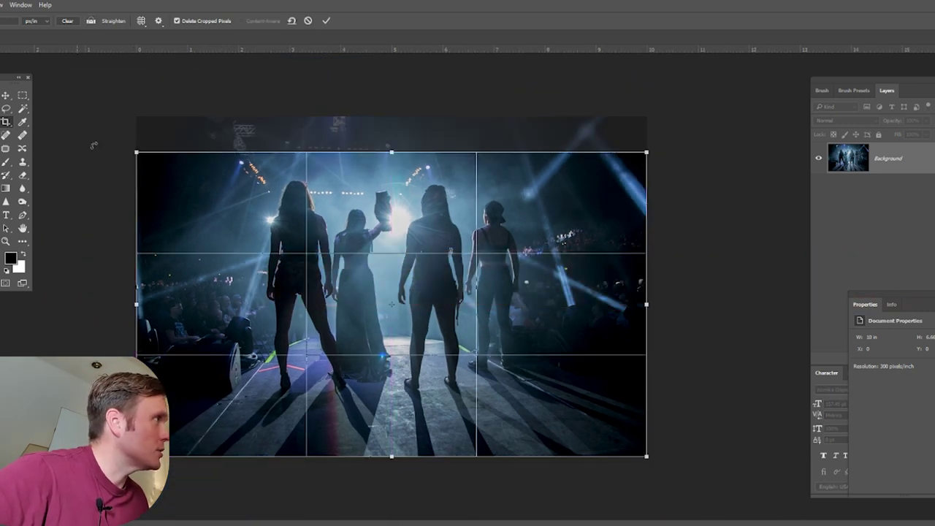
{"action": "left_click_drag", "start_coordinate": [141, 150], "coordinate": [141, 153]}
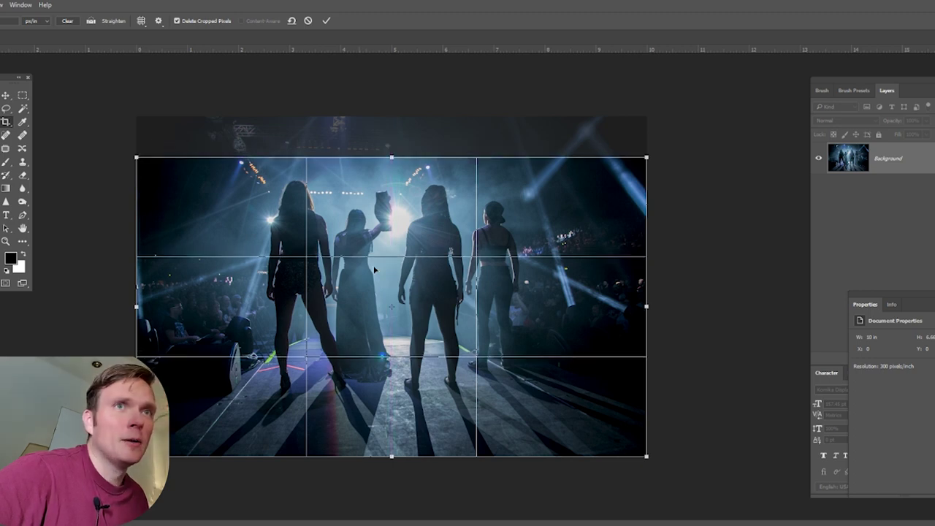
{"action": "key", "text": "Return"}
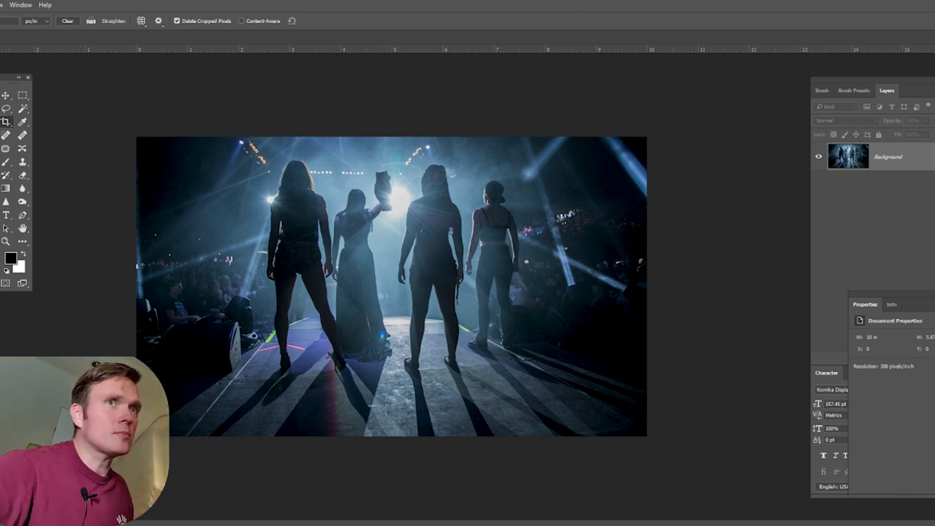
{"action": "key", "text": "ctrl+z"}
{"action": "key", "text": "ctrl+z"}
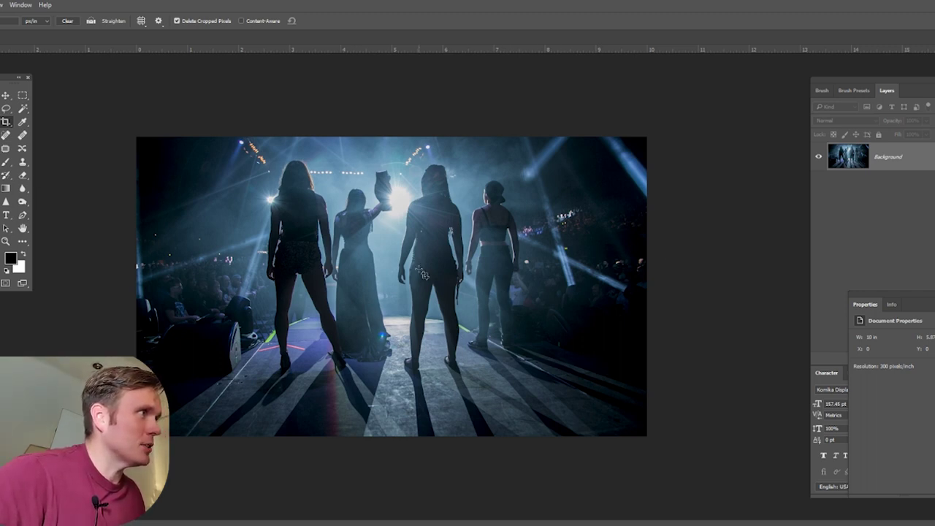
Remove the yellow light beside the crossing light beams with the Spot Healing Brush
{"action": "key", "text": "z"}
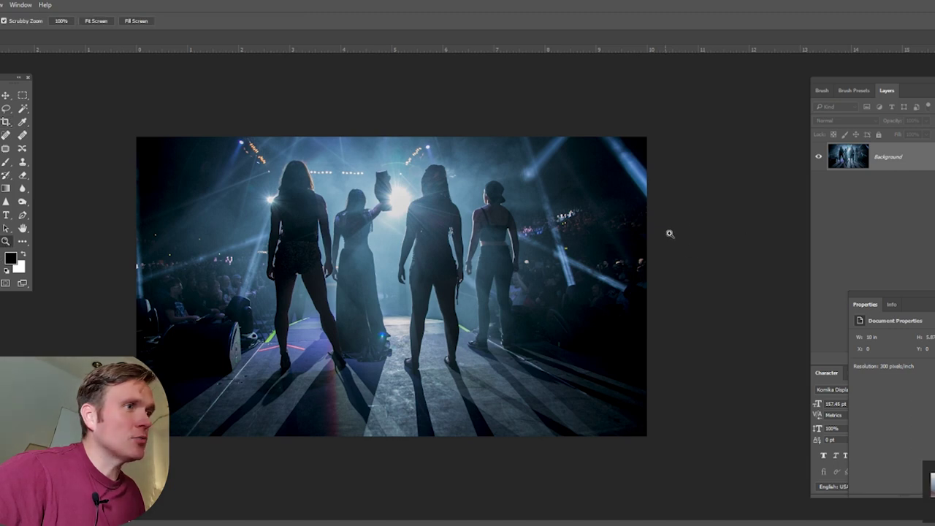
{"action": "left_click_drag", "start_coordinate": [565, 231], "coordinate": [479, 263]}
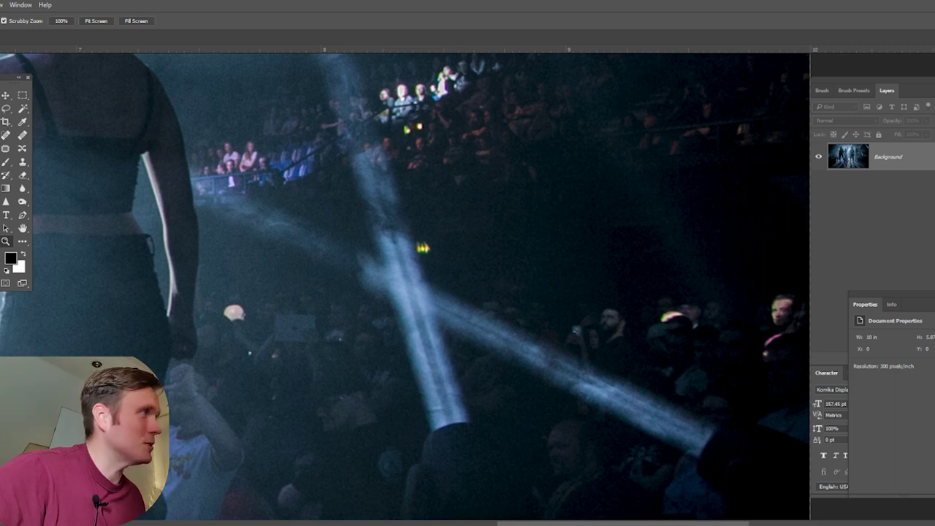
{"action": "left_click", "coordinate": [7, 136]}
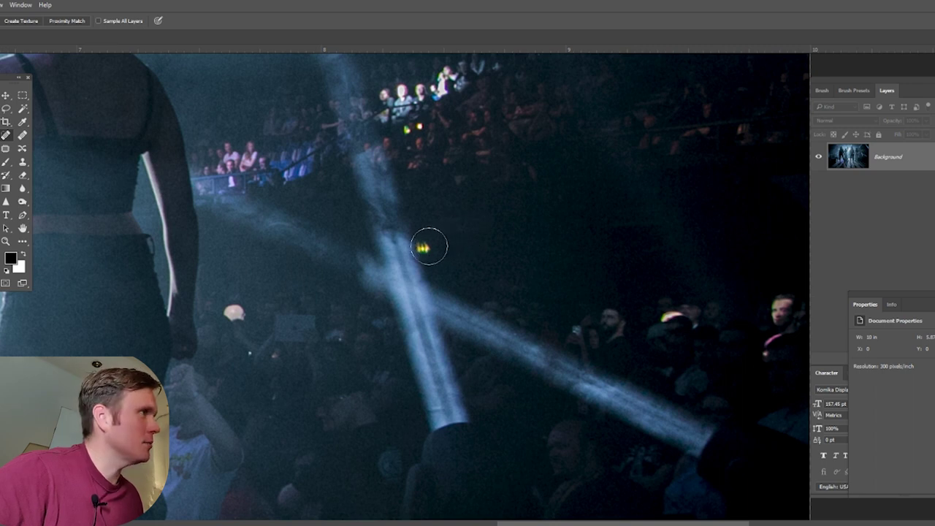
{"action": "left_click", "coordinate": [429, 247]}
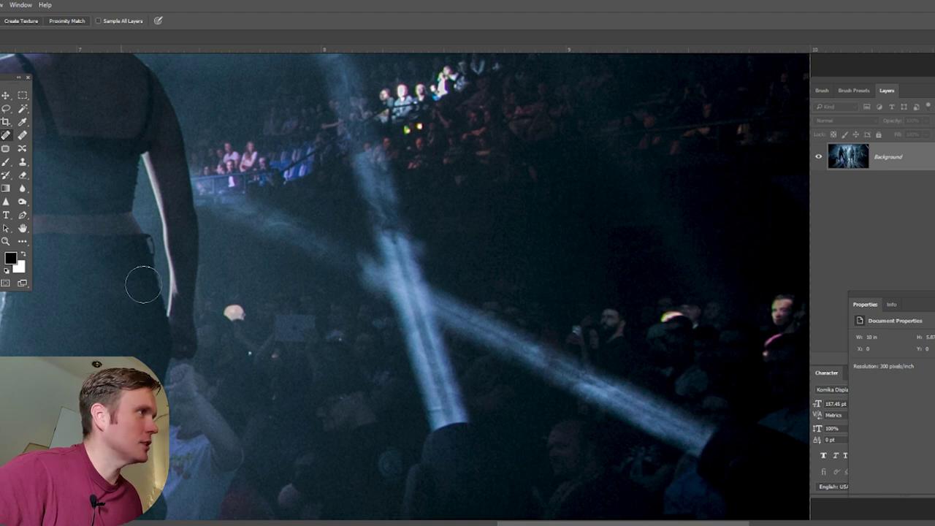
Clean up the light beam's edge where the yellow light was healed, using the Clone Stamp
{"action": "left_click", "coordinate": [3, 241]}
{"action": "left_click_drag", "start_coordinate": [442, 240], "coordinate": [467, 266]}
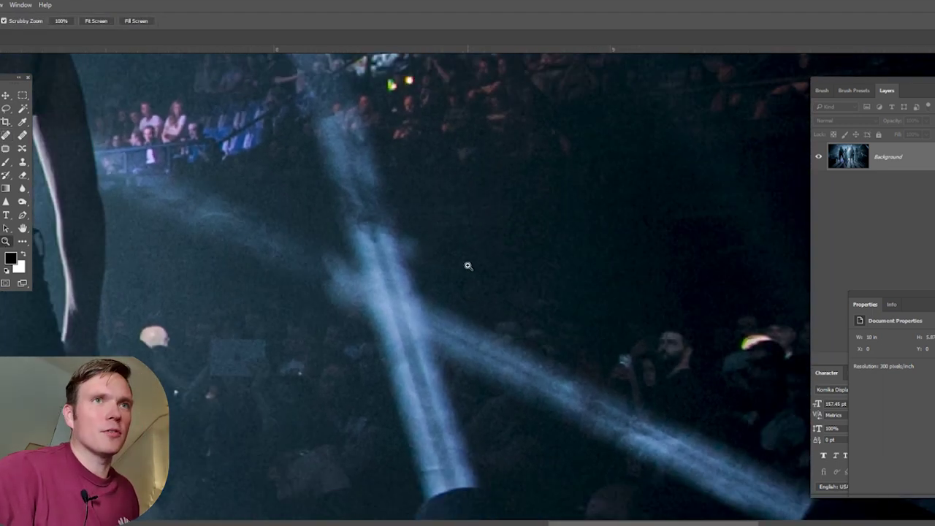
{"action": "key", "text": "s"}
{"action": "key", "text": "ctrl+minus"}
{"action": "key", "text": "ctrl+minus"}
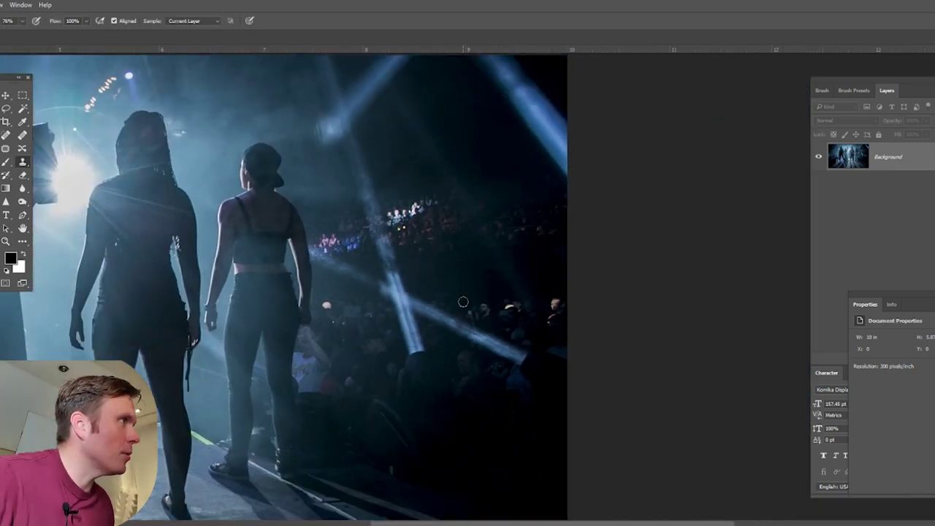
Remove the bright head and the small light spot in the crowd beside the rightmost performer with the Spot Healing Brush
{"action": "left_click", "coordinate": [7, 136]}
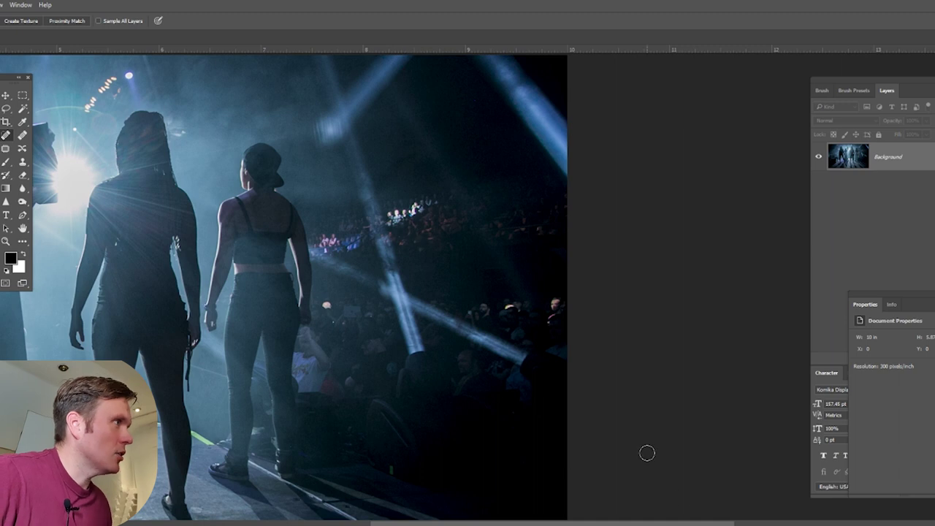
{"action": "left_click", "coordinate": [6, 241]}
{"action": "left_click_drag", "start_coordinate": [323, 318], "coordinate": [358, 343]}
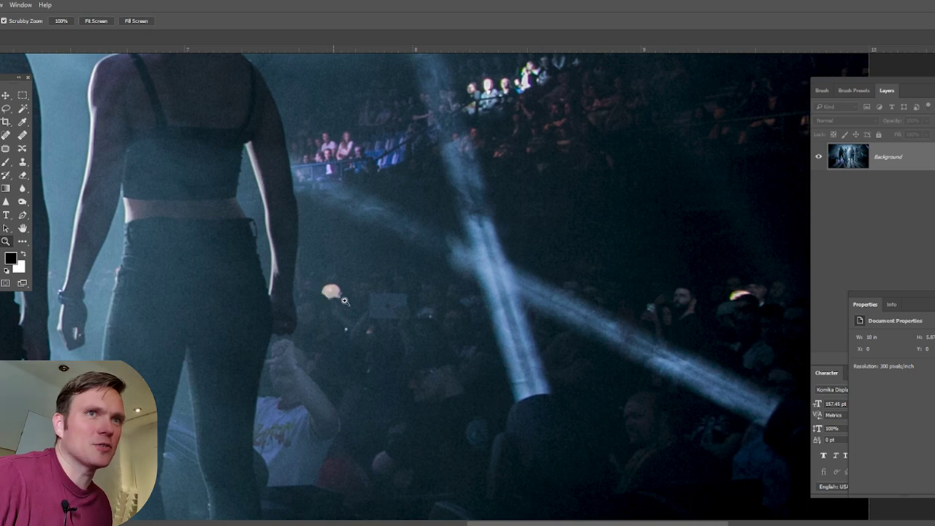
{"action": "left_click", "coordinate": [344, 301], "text": "alt"}
{"action": "left_click", "coordinate": [7, 134]}
{"action": "left_click", "coordinate": [341, 298]}
{"action": "left_click", "coordinate": [348, 319]}
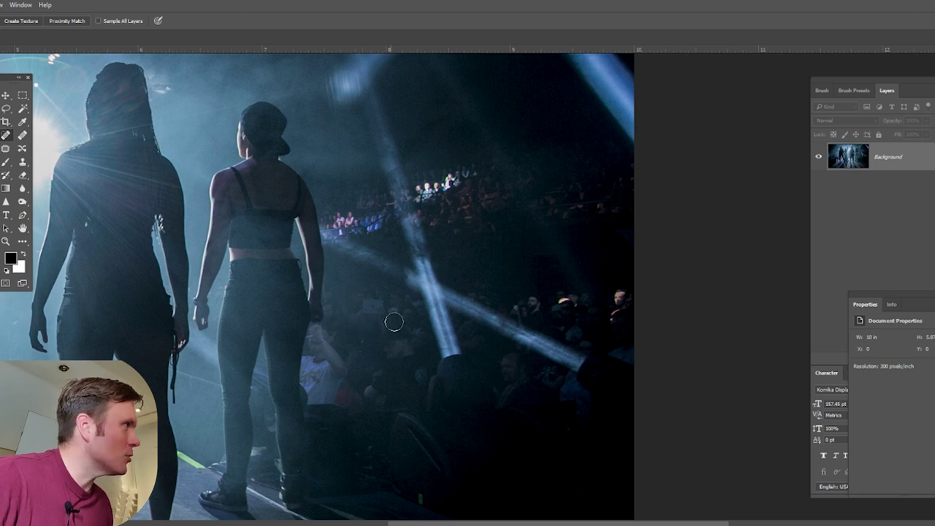
Remove the bright yellow-lit head in the crowd above the diagonal light beam with the Spot Healing Brush
{"action": "left_click", "coordinate": [7, 242]}
{"action": "left_click_drag", "start_coordinate": [415, 356], "coordinate": [434, 355]}
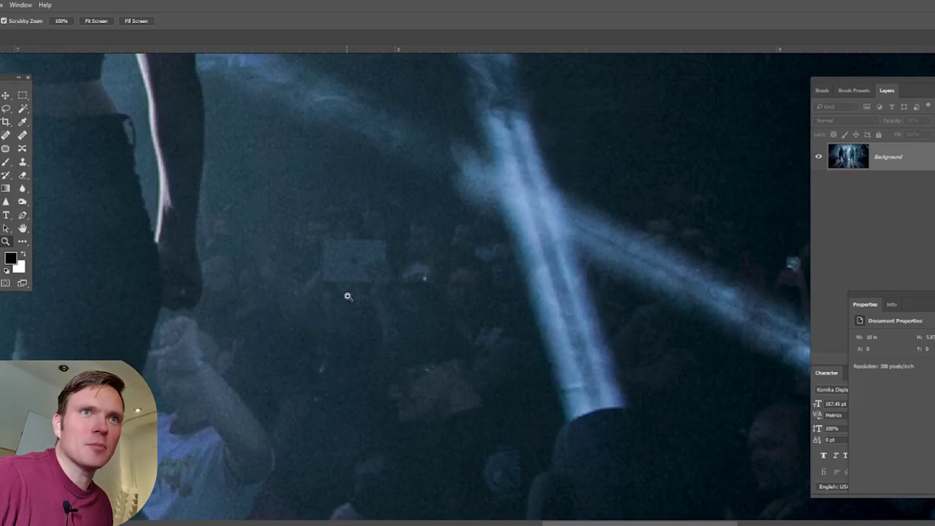
{"action": "left_click_drag", "start_coordinate": [402, 327], "coordinate": [365, 316]}
{"action": "left_click_drag", "start_coordinate": [612, 317], "coordinate": [559, 329]}
{"action": "key", "text": "space"}
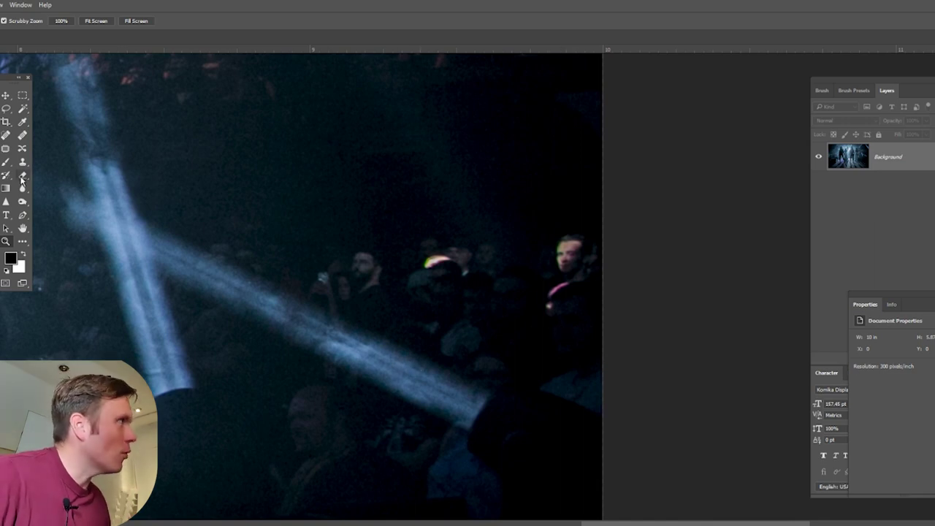
{"action": "left_click", "coordinate": [7, 136]}
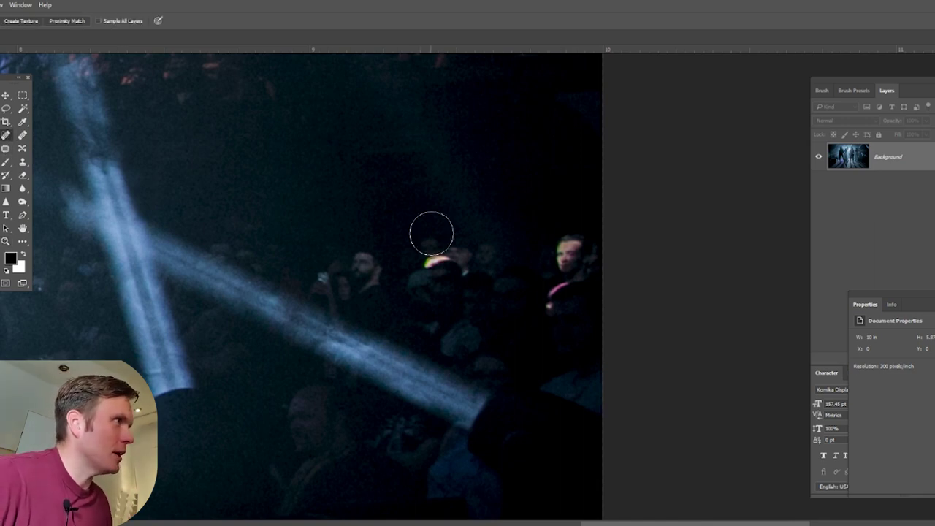
{"action": "left_click", "coordinate": [438, 261]}
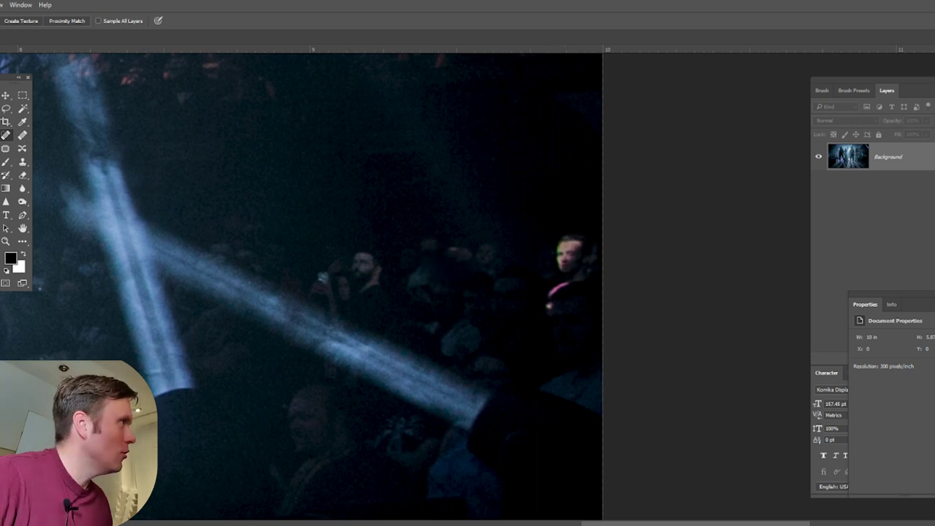
Remove the lit face and pink highlight in the crowd near the photo's right edge with the Spot Healing Brush
{"action": "left_click", "coordinate": [6, 241]}
{"action": "left_click_drag", "start_coordinate": [582, 245], "coordinate": [493, 277]}
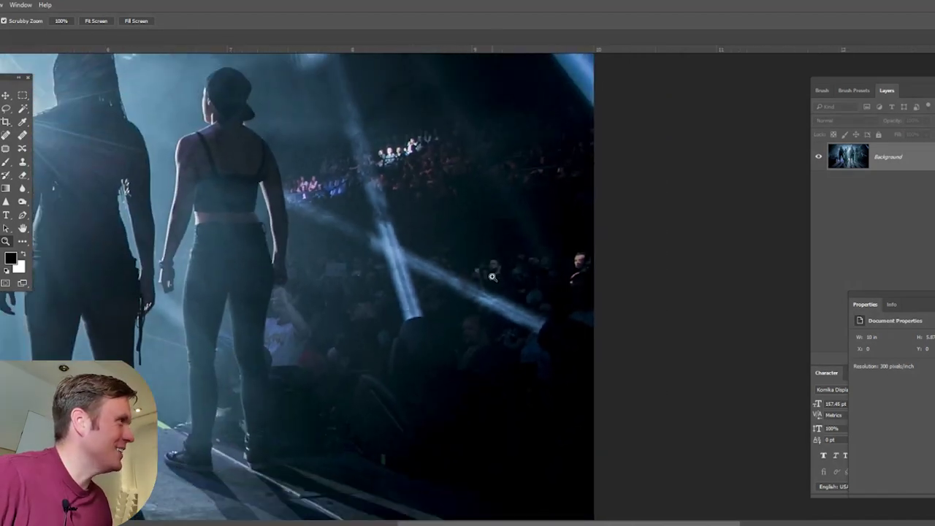
{"action": "left_click", "coordinate": [6, 136]}
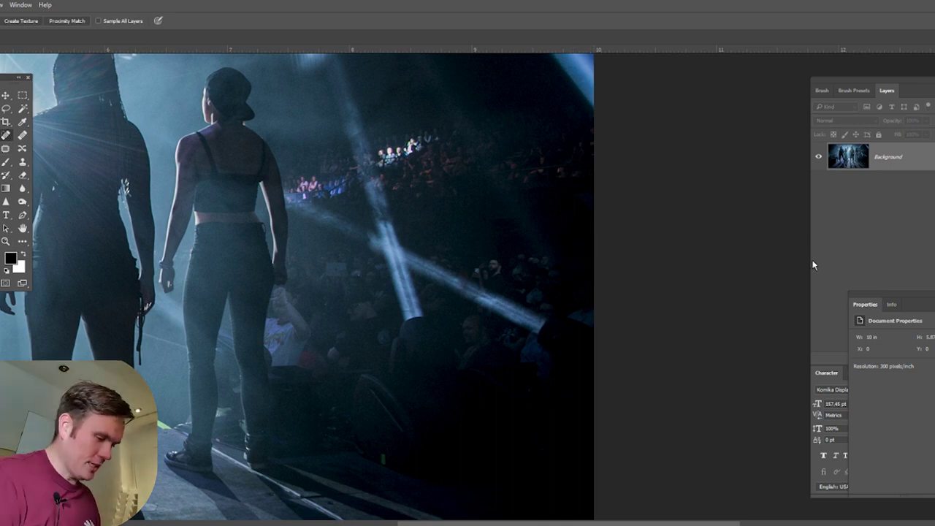
Compare the crowd before and after healing by switching between the second Clone Stamp and last Spot Healing Brush history states
{"action": "key", "text": "ctrl+minus"}
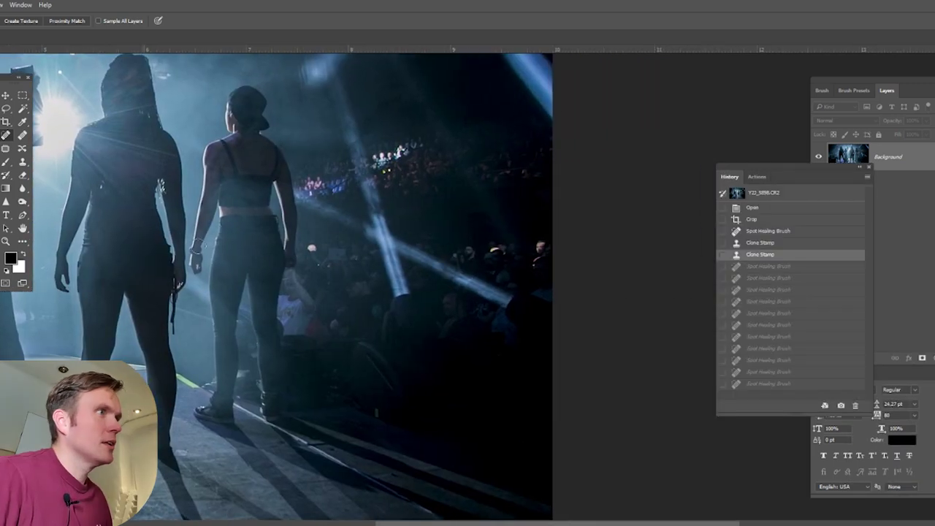
{"action": "left_click", "coordinate": [786, 388]}
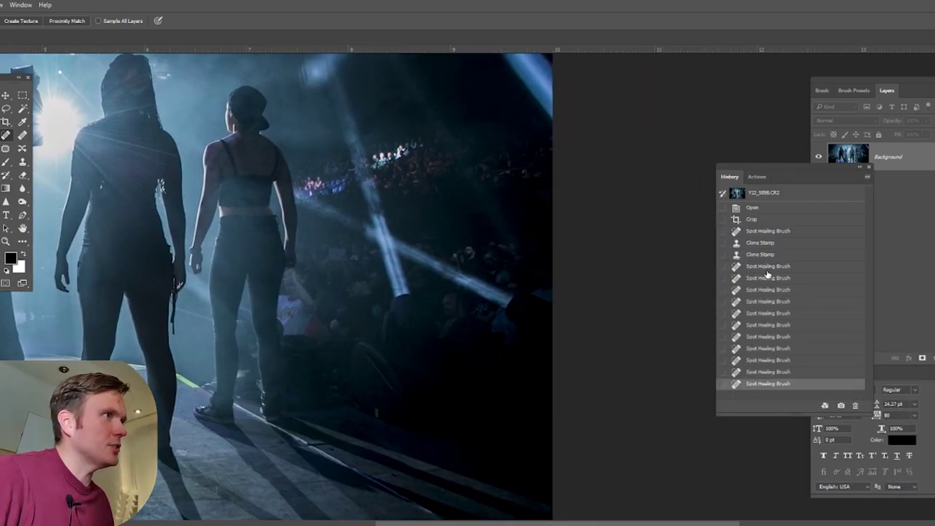
{"action": "left_click", "coordinate": [768, 256]}
{"action": "key", "text": "ctrl+z"}
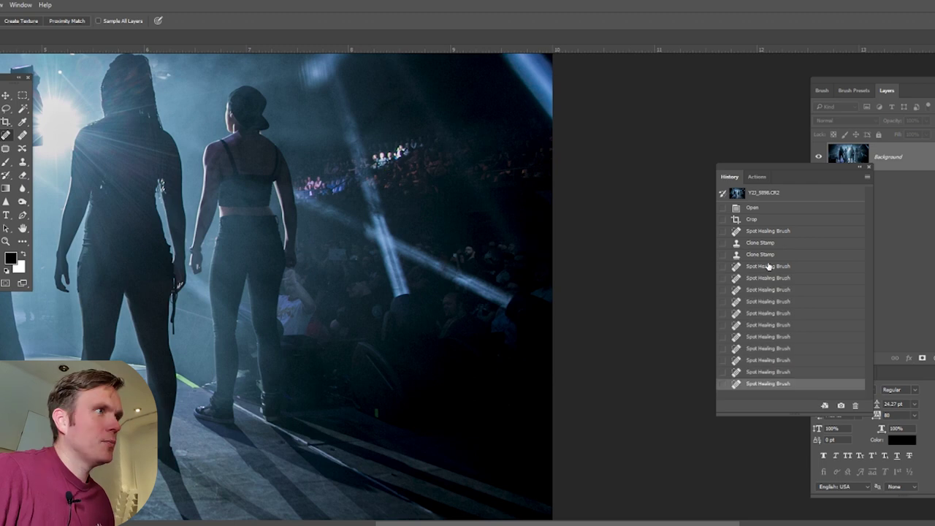
{"action": "left_click", "coordinate": [768, 255]}
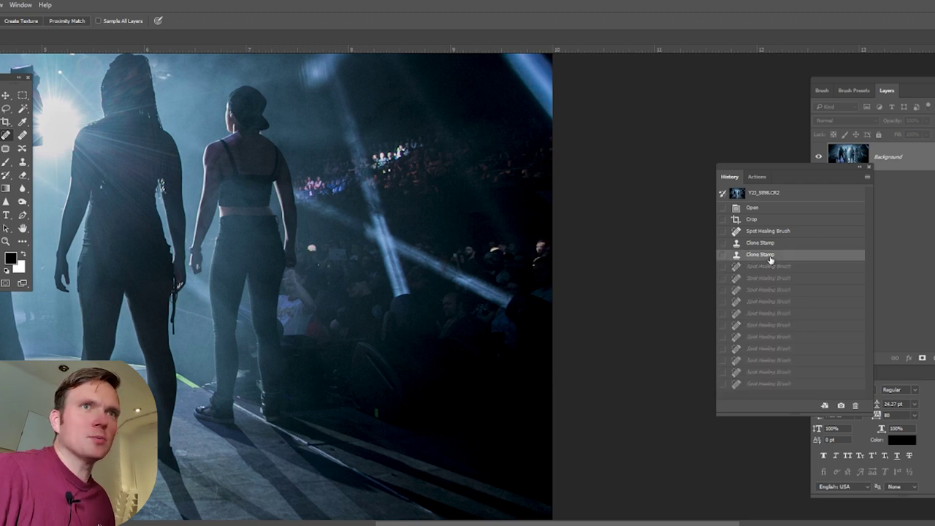
Return to the latest healing state and remove the small light specks above the crowd beside the leftmost performer with the Spot Healing Brush
{"action": "left_click", "coordinate": [759, 384]}
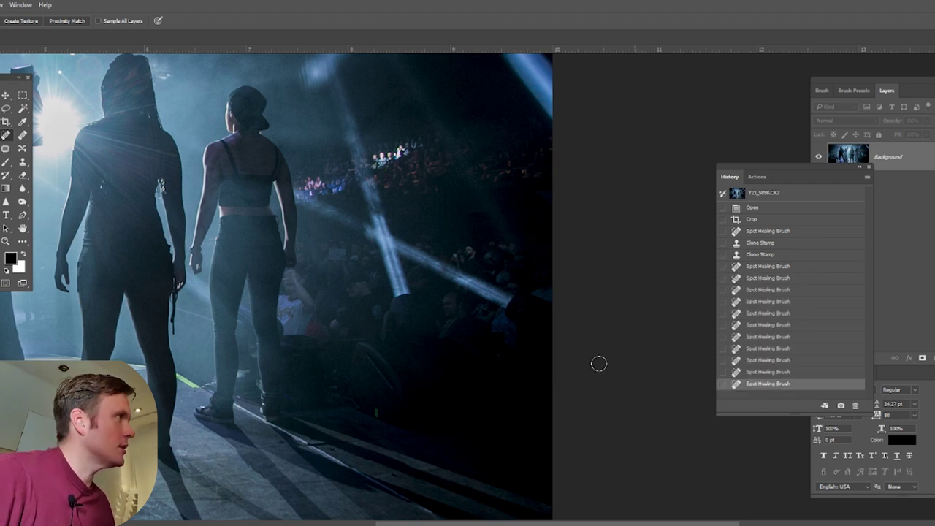
{"action": "left_click_drag", "start_coordinate": [232, 295], "coordinate": [615, 296]}
{"action": "left_click_drag", "start_coordinate": [125, 299], "coordinate": [354, 305]}
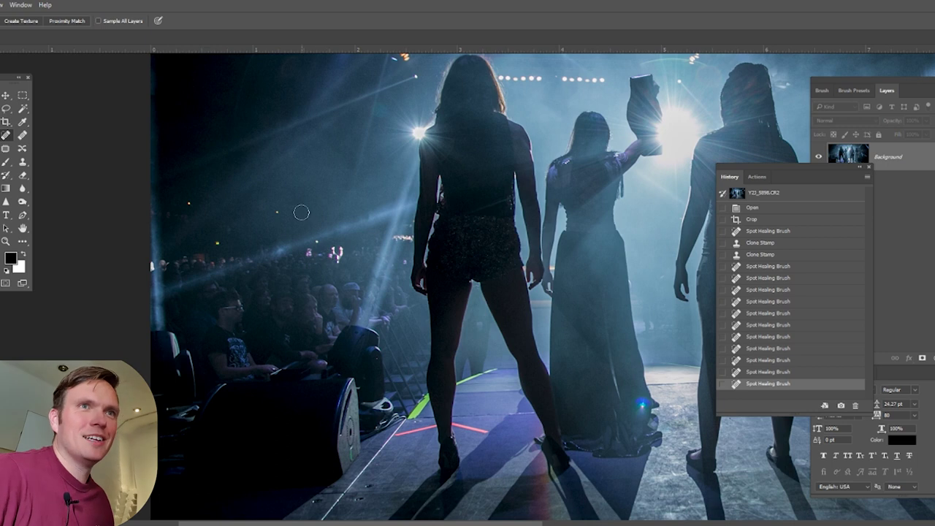
{"action": "left_click", "coordinate": [204, 225]}
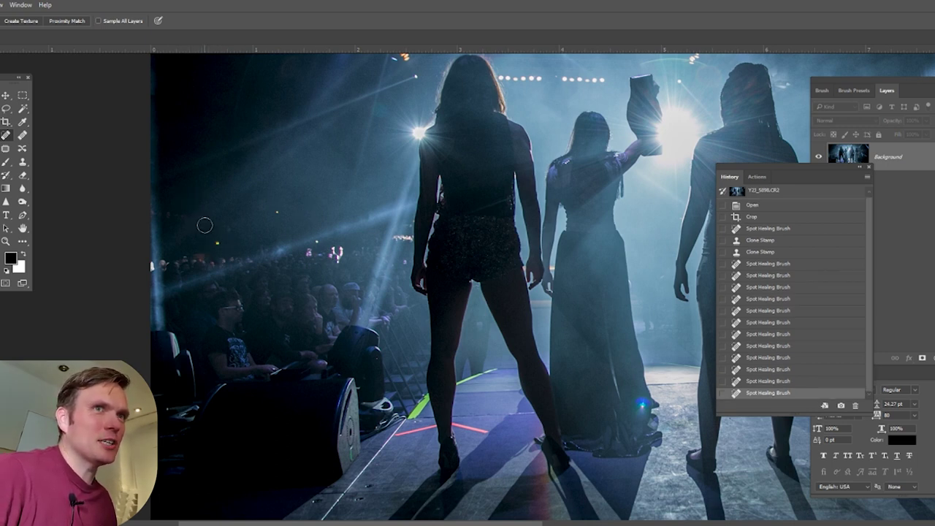
{"action": "left_click", "coordinate": [217, 243]}
{"action": "left_click", "coordinate": [280, 212]}
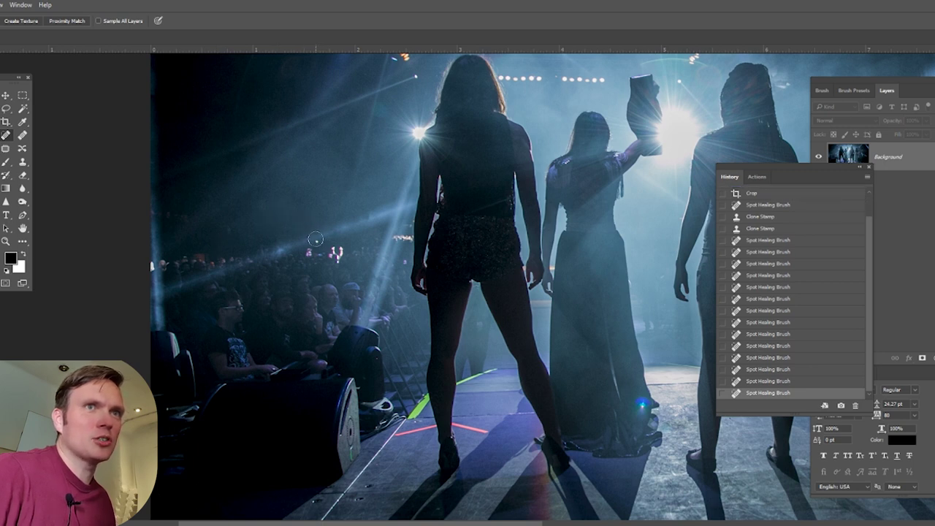
{"action": "left_click", "coordinate": [316, 242]}
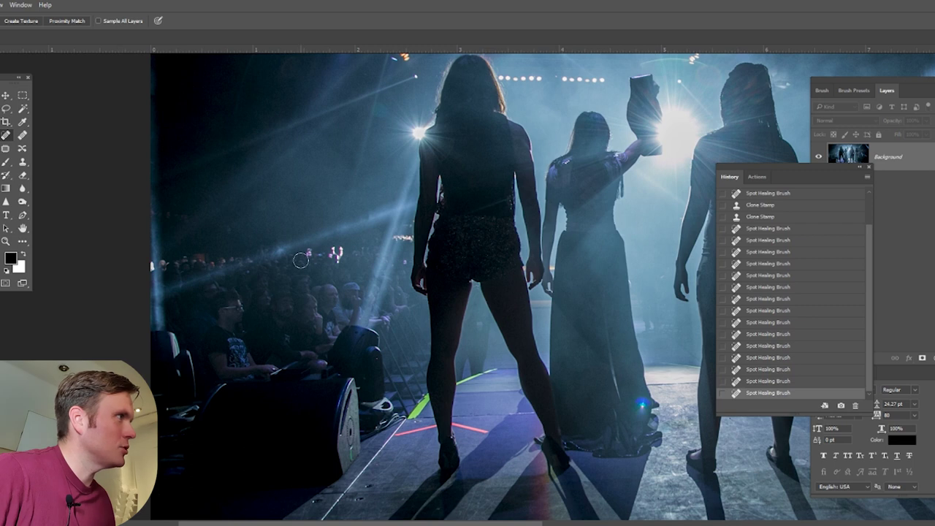
Remove the bright pink and white highlights in the crowd beside the leftmost performer with the Spot Healing Brush
{"action": "left_click", "coordinate": [309, 252]}
{"action": "left_click", "coordinate": [336, 251]}
{"action": "left_click", "coordinate": [340, 252]}
{"action": "left_click_drag", "start_coordinate": [339, 253], "coordinate": [330, 256]}
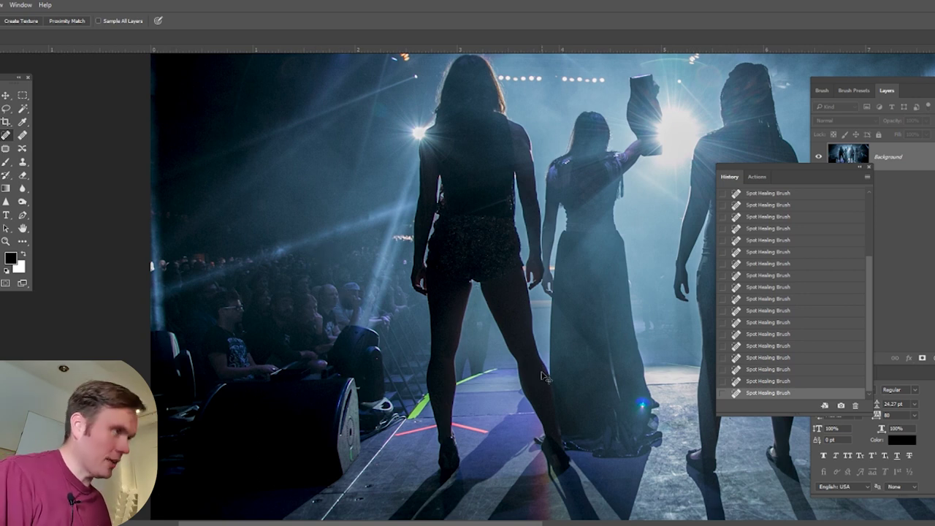
Patch out the yellow light cluster and small purple spot beside the leftmost performer's forearm with clean background, and clear the selection
{"action": "key", "text": "ctrl+minus"}
{"action": "key", "text": "ctrl+minus"}
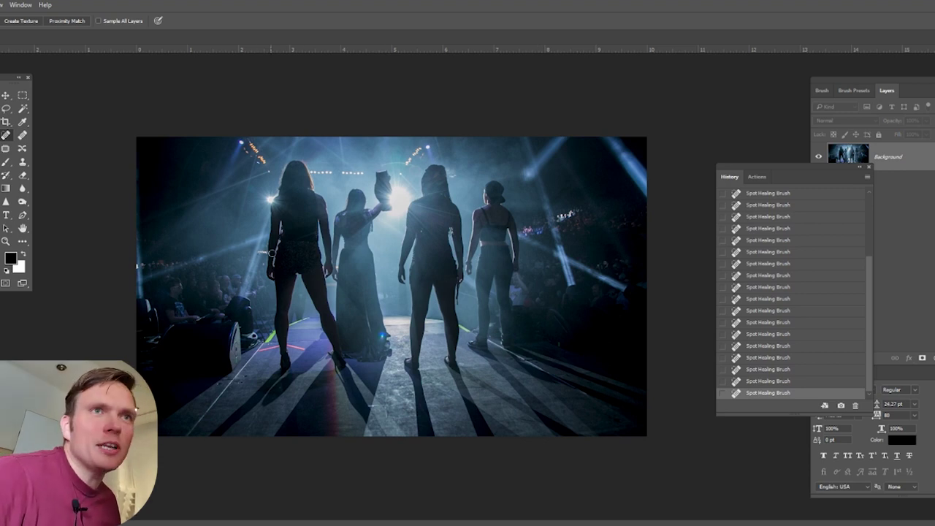
{"action": "left_click", "coordinate": [4, 243]}
{"action": "left_click_drag", "start_coordinate": [267, 254], "coordinate": [317, 317]}
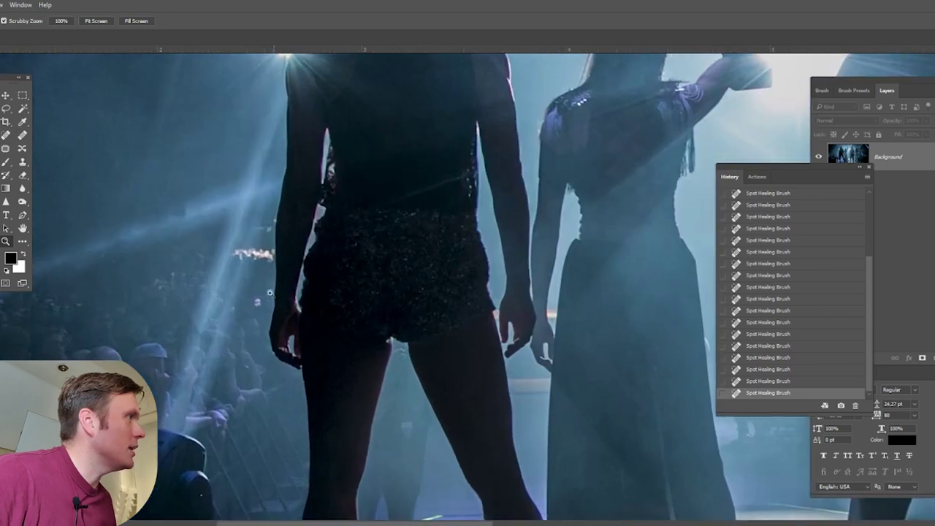
{"action": "left_click", "coordinate": [5, 135]}
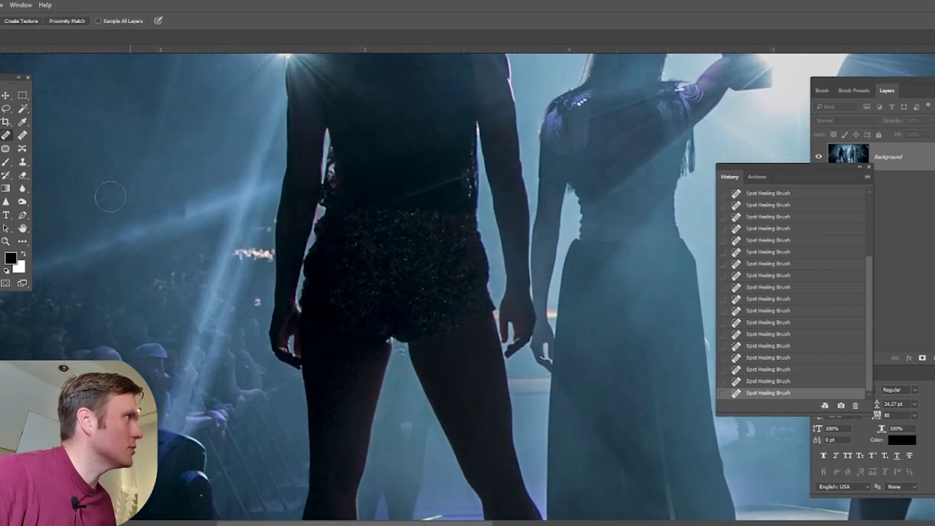
{"action": "left_click", "coordinate": [5, 149]}
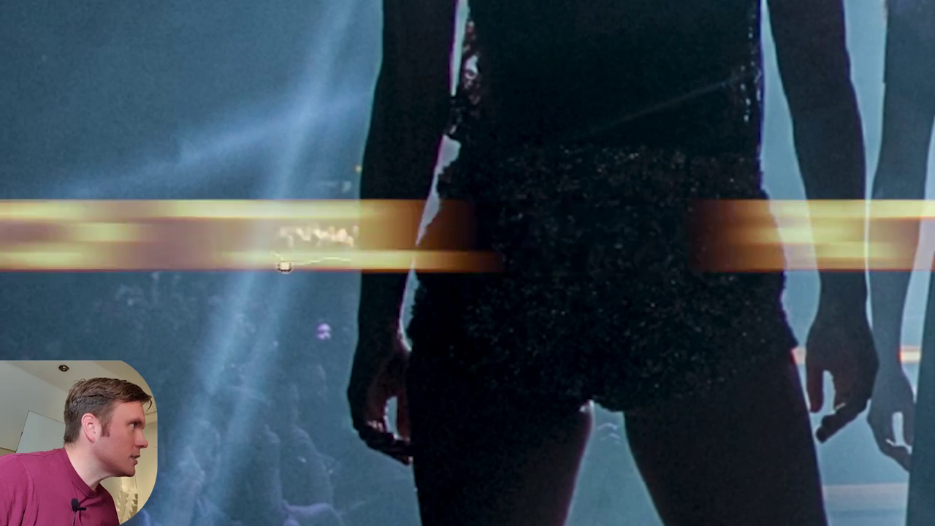
{"action": "mouse_move", "coordinate": [284, 267]}
{"action": "left_mouse_down"}
{"action": "mouse_move", "coordinate": [259, 234]}
{"action": "mouse_move", "coordinate": [262, 216]}
{"action": "mouse_move", "coordinate": [336, 209]}
{"action": "mouse_move", "coordinate": [363, 229]}
{"action": "mouse_move", "coordinate": [331, 254]}
{"action": "mouse_move", "coordinate": [273, 248]}
{"action": "mouse_move", "coordinate": [266, 231]}
{"action": "mouse_move", "coordinate": [347, 203]}
{"action": "mouse_move", "coordinate": [360, 226]}
{"action": "mouse_move", "coordinate": [354, 257]}
{"action": "mouse_move", "coordinate": [325, 247]}
{"action": "mouse_move", "coordinate": [325, 290]}
{"action": "left_mouse_up"}
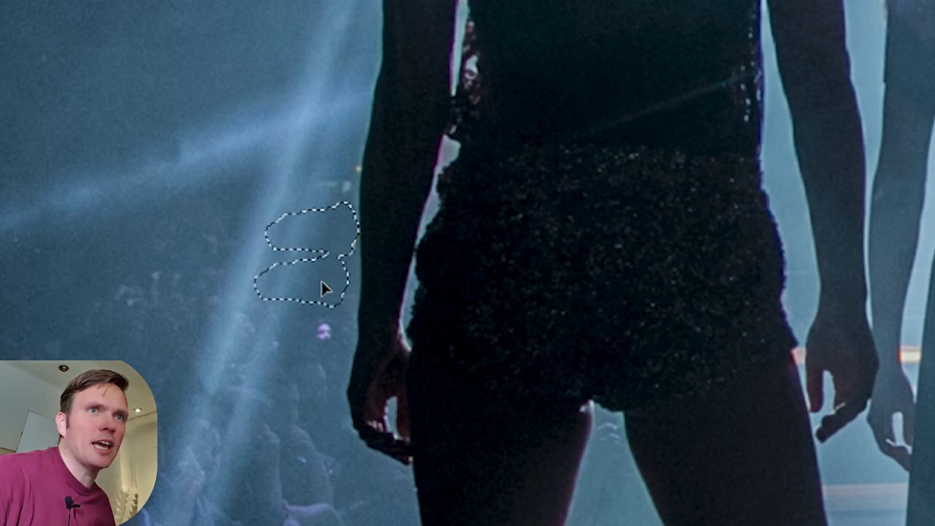
{"action": "left_click_drag", "start_coordinate": [325, 289], "coordinate": [330, 310]}
{"action": "key", "text": "ctrl+d"}
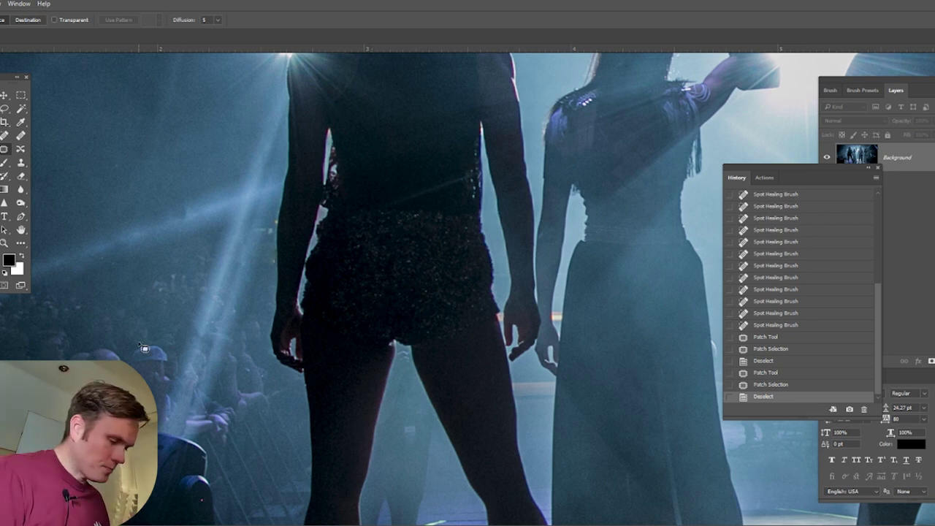
Patch out the blue-green lens flare near the hem of the long dress using clean dress fabric, and clear the selection
{"action": "key", "text": "ctrl+0"}
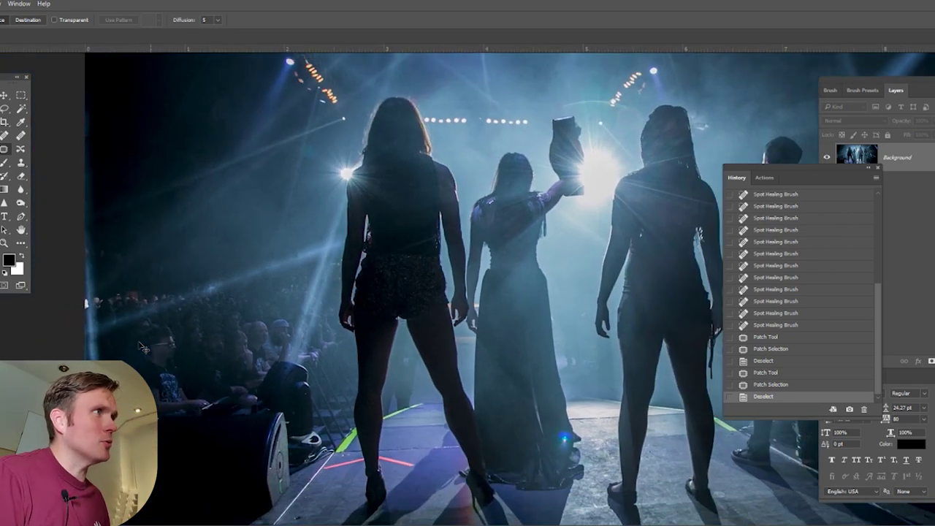
{"action": "key", "text": "ctrl+minus"}
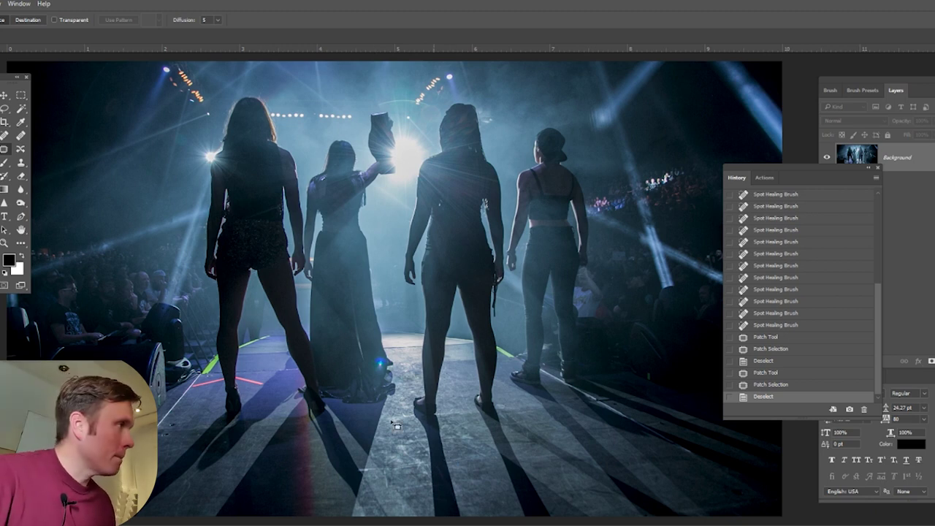
{"action": "key", "text": "z"}
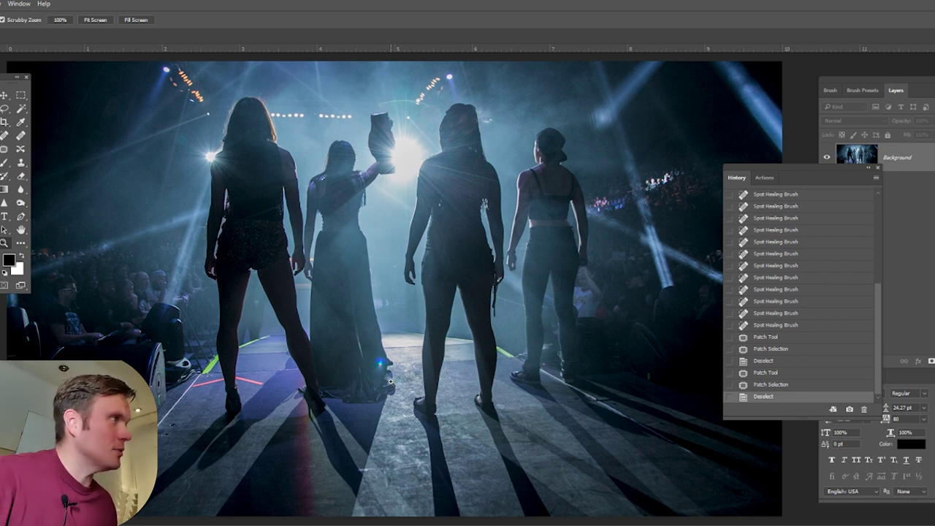
{"action": "left_click_drag", "start_coordinate": [389, 381], "coordinate": [329, 317]}
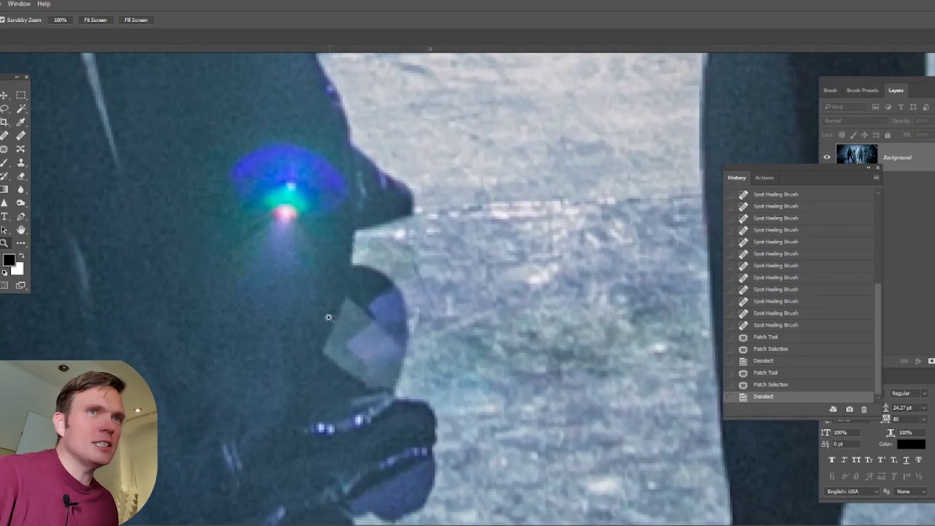
{"action": "left_click_drag", "start_coordinate": [426, 252], "coordinate": [522, 258]}
{"action": "key", "text": "ctrl+minus"}
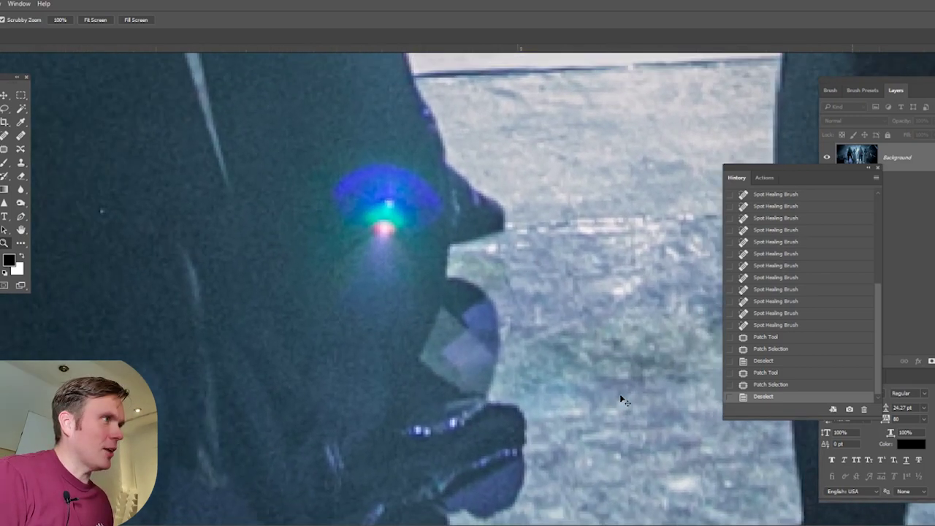
{"action": "scroll", "coordinate": [620, 393], "scroll_direction": "down", "scroll_amount": 3}
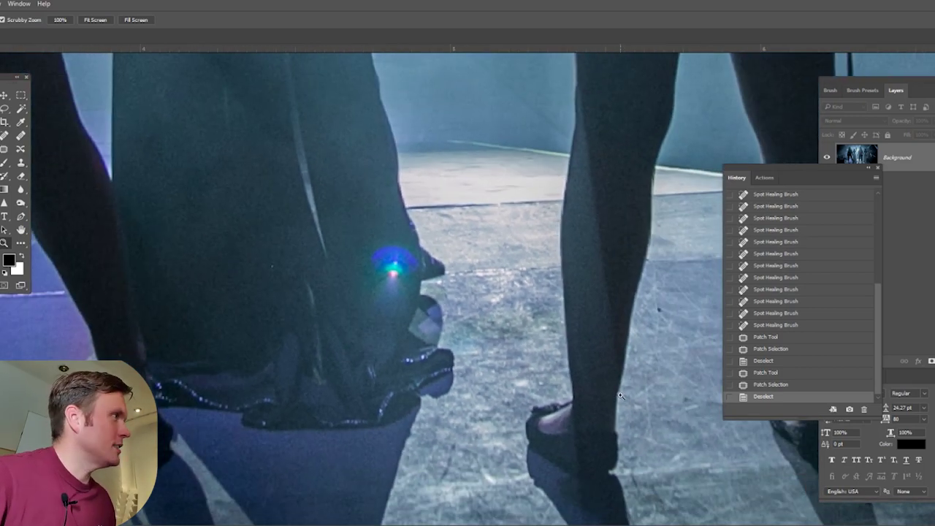
{"action": "key", "text": "j"}
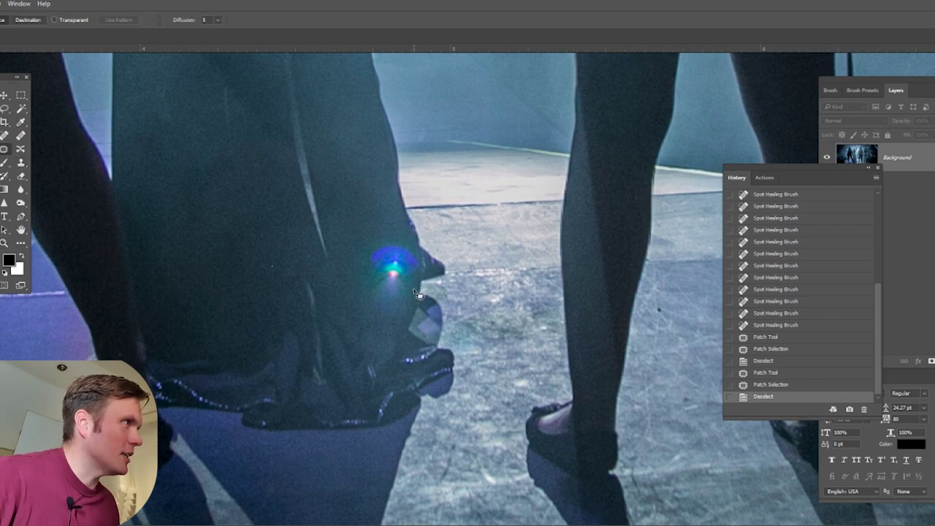
{"action": "mouse_move", "coordinate": [402, 315]}
{"action": "left_mouse_down"}
{"action": "mouse_move", "coordinate": [372, 324]}
{"action": "mouse_move", "coordinate": [354, 285]}
{"action": "left_mouse_up"}
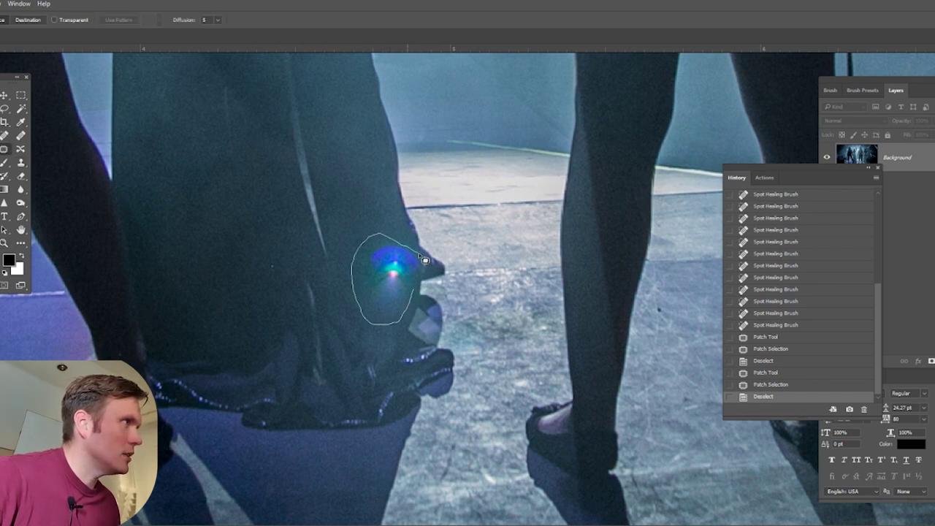
{"action": "left_click_drag", "start_coordinate": [425, 280], "coordinate": [400, 191]}
{"action": "key", "text": "ctrl+d"}
{"action": "mouse_move", "coordinate": [298, 277]}
{"action": "left_mouse_down"}
{"action": "mouse_move", "coordinate": [261, 273]}
{"action": "mouse_move", "coordinate": [282, 256]}
{"action": "mouse_move", "coordinate": [274, 225]}
{"action": "mouse_move", "coordinate": [653, 331]}
{"action": "mouse_move", "coordinate": [660, 250]}
{"action": "left_mouse_up"}
{"action": "left_click", "coordinate": [303, 206]}
Patch a small area of the blue haze outward from the bright spotlight at the leftmost performer's shoulder, and clear the selection
{"action": "key", "text": "space"}
{"action": "left_click_drag", "start_coordinate": [505, 463], "coordinate": [548, 265]}
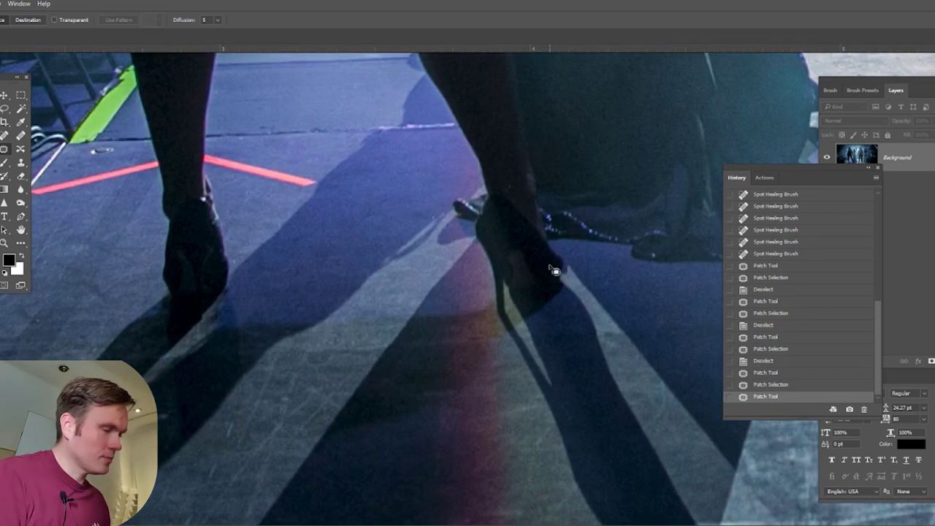
{"action": "key", "text": "ctrl+0"}
{"action": "key", "text": "ctrl+0"}
{"action": "key", "text": "ctrl+minus"}
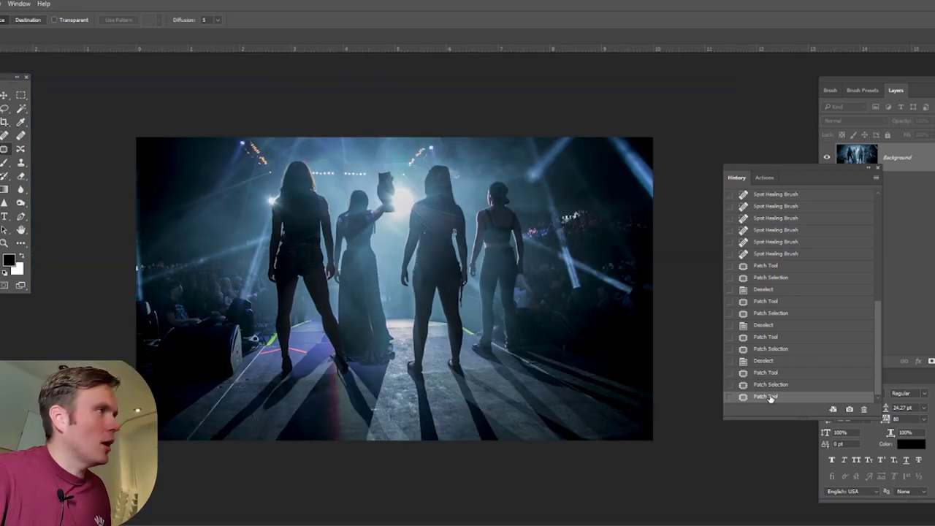
{"action": "left_click", "coordinate": [5, 243]}
{"action": "left_click", "coordinate": [278, 203]}
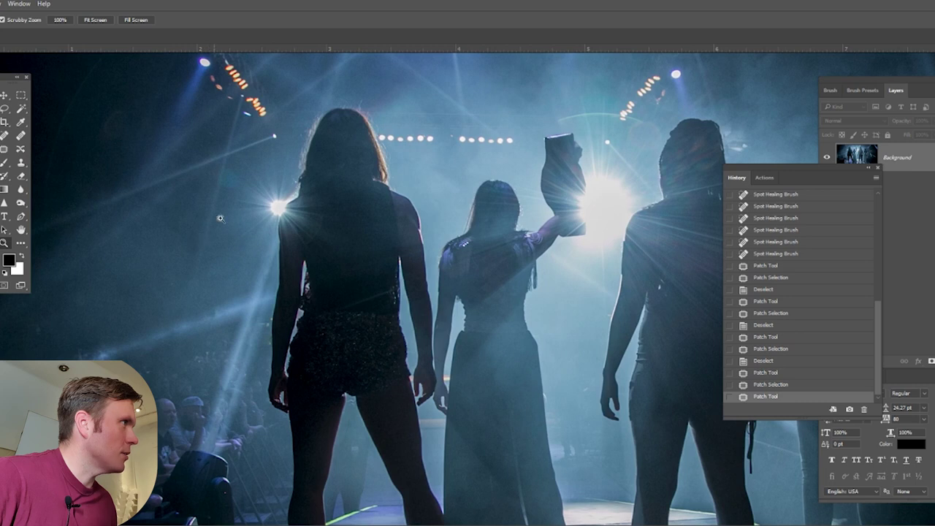
{"action": "left_click_drag", "start_coordinate": [280, 205], "coordinate": [297, 217]}
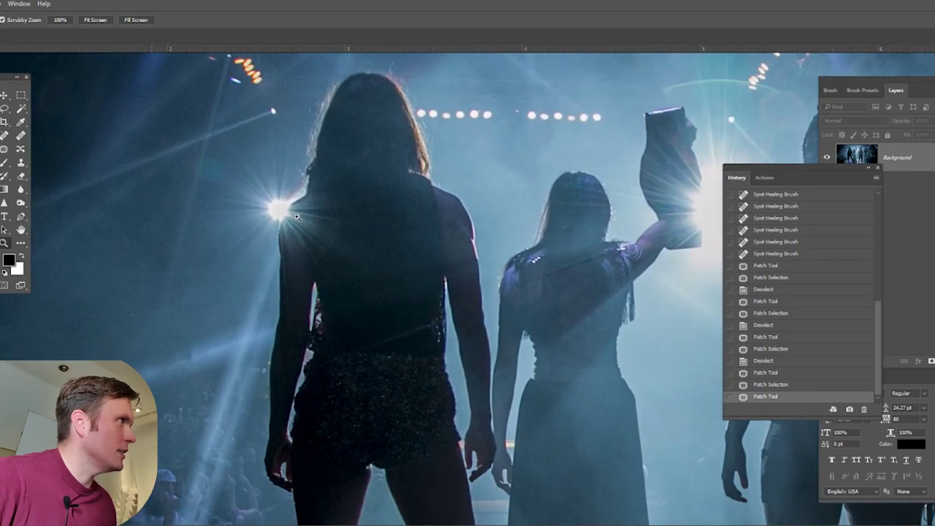
{"action": "key", "text": "j"}
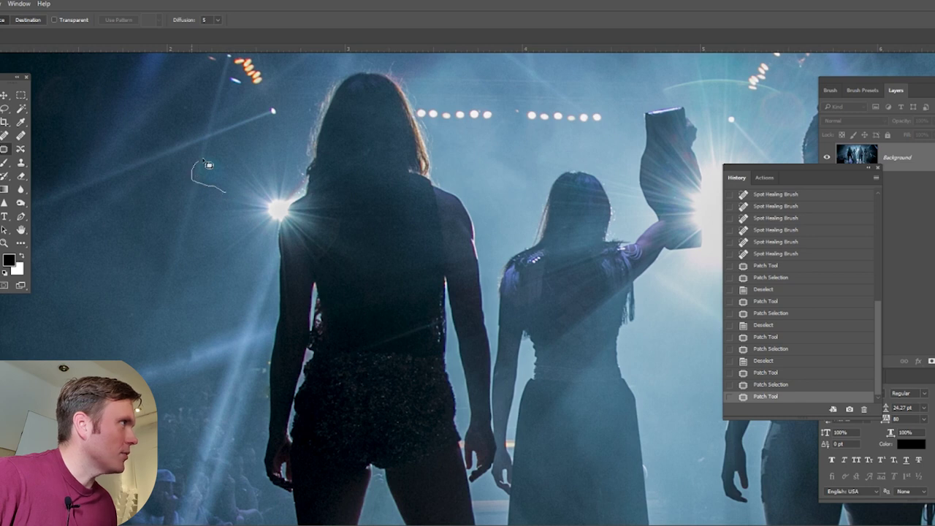
{"action": "left_click_drag", "start_coordinate": [233, 182], "coordinate": [214, 221]}
{"action": "key", "text": "ctrl+d"}
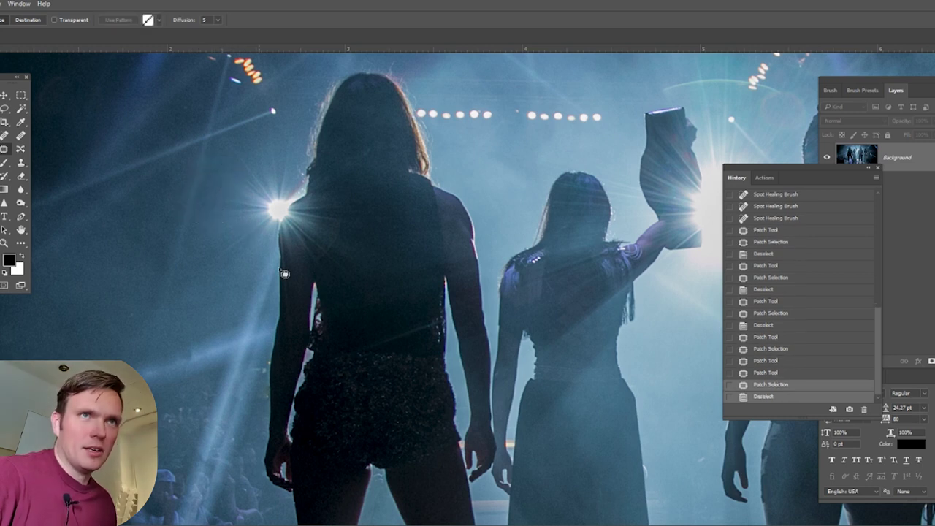
Darken the object raised by the performer in the long dress, including its hazy edge against the spotlight, with the Burn tool
{"action": "left_click_drag", "start_coordinate": [584, 311], "coordinate": [409, 280]}
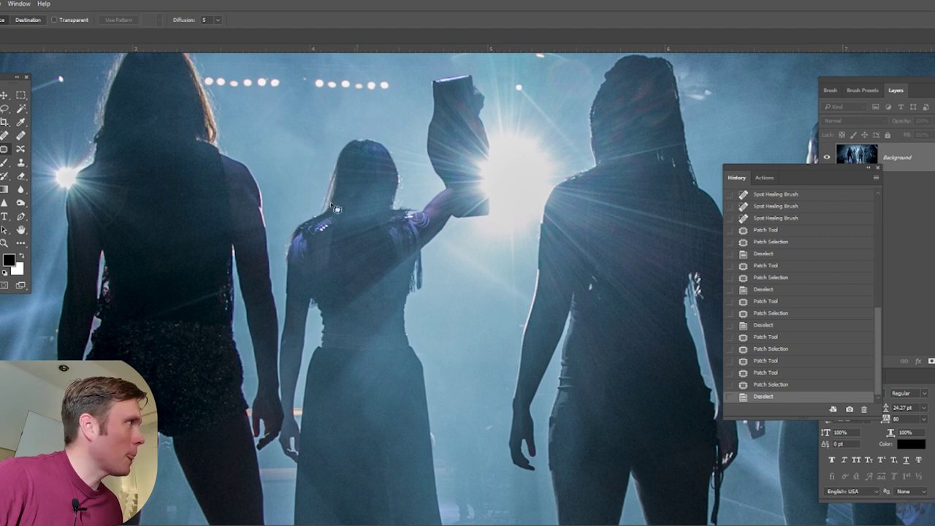
{"action": "left_click", "coordinate": [20, 202]}
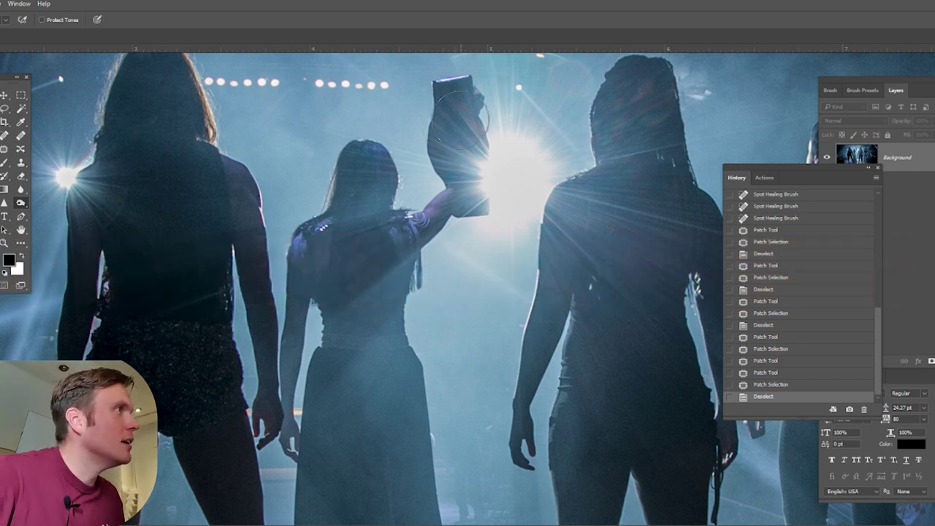
{"action": "left_click", "coordinate": [469, 201]}
{"action": "mouse_move", "coordinate": [471, 202]}
{"action": "left_mouse_down"}
{"action": "mouse_move", "coordinate": [444, 135]}
{"action": "mouse_move", "coordinate": [465, 99]}
{"action": "left_mouse_up"}
{"action": "left_click", "coordinate": [471, 93]}
{"action": "left_click_drag", "start_coordinate": [491, 158], "coordinate": [483, 202]}
{"action": "left_click", "coordinate": [482, 203]}
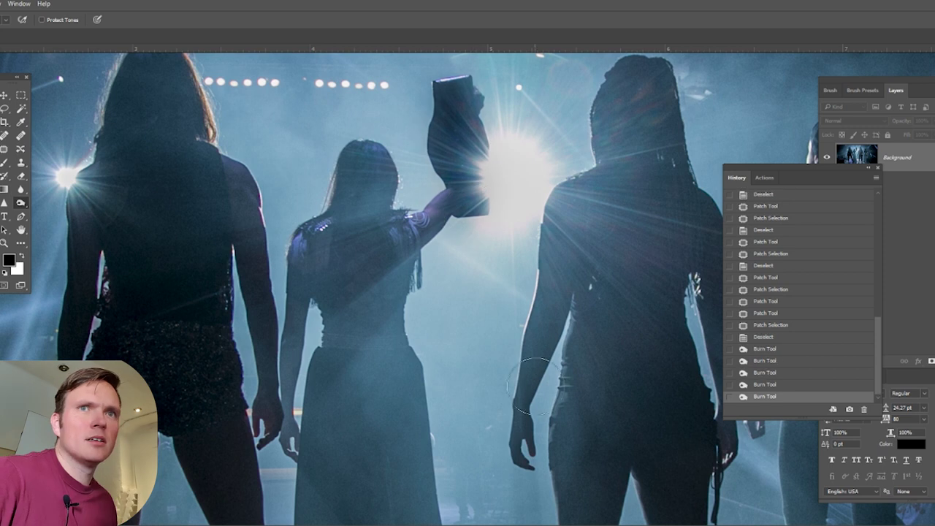
Compare the raised object before and after burning through the history states, and check the whole photo
{"action": "left_click", "coordinate": [764, 337]}
{"action": "left_click", "coordinate": [760, 396]}
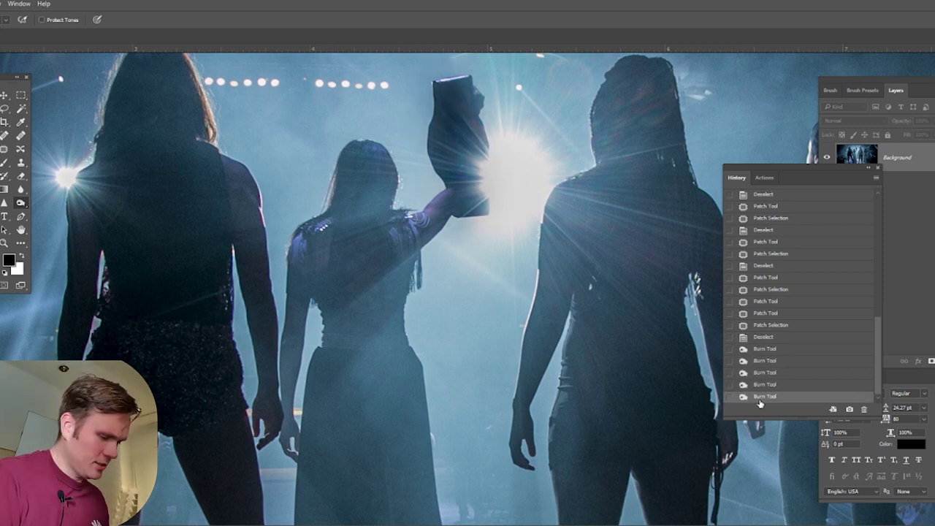
{"action": "key", "text": "ctrl+0"}
{"action": "key", "text": "ctrl+minus"}
{"action": "key", "text": "ctrl+minus"}
{"action": "key", "text": "ctrl+minus"}
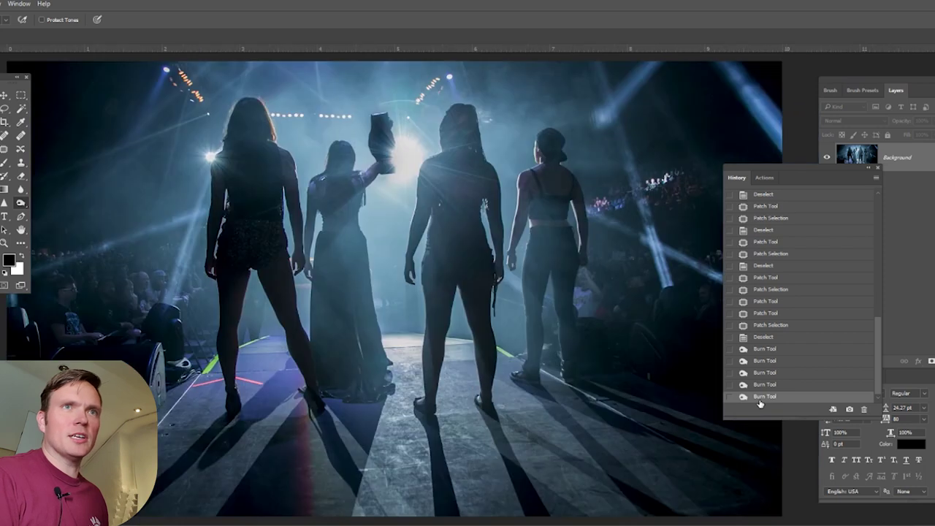
{"action": "key", "text": "ctrl+0"}
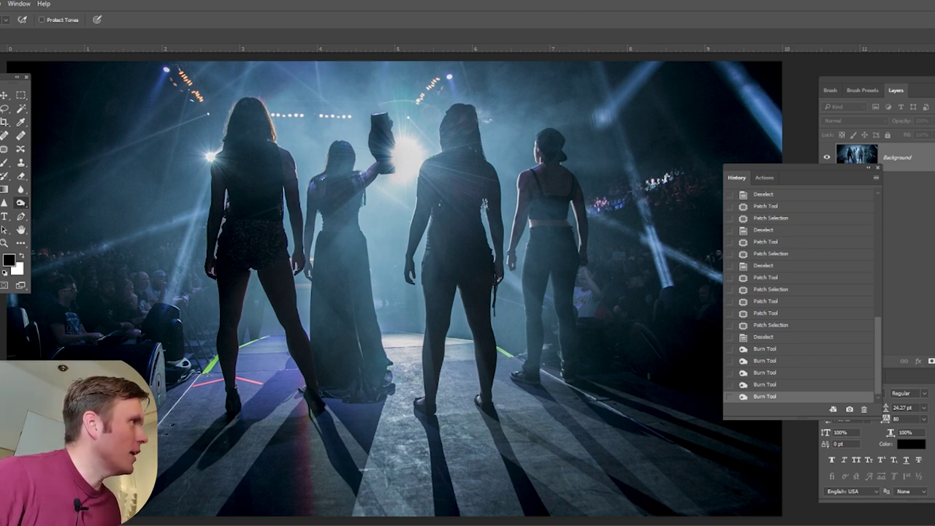
Patch out the brightly lit spectators in the distant crowd right of the rightmost performer using darker crowd areas, and clear the selection
{"action": "left_click", "coordinate": [3, 242]}
{"action": "mouse_move", "coordinate": [596, 204]}
{"action": "left_mouse_down"}
{"action": "mouse_move", "coordinate": [635, 236]}
{"action": "mouse_move", "coordinate": [679, 298]}
{"action": "mouse_move", "coordinate": [614, 322]}
{"action": "mouse_move", "coordinate": [329, 351]}
{"action": "left_mouse_up"}
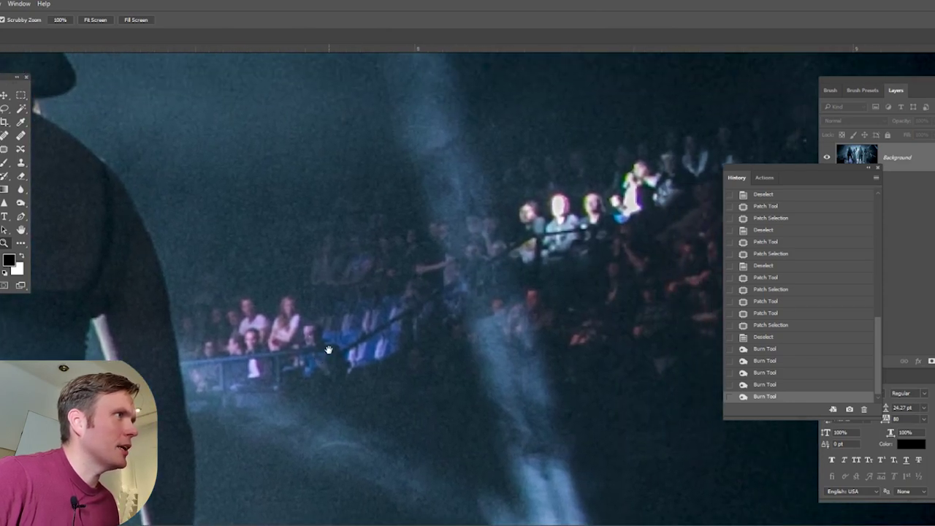
{"action": "left_click_drag", "start_coordinate": [502, 315], "coordinate": [444, 340]}
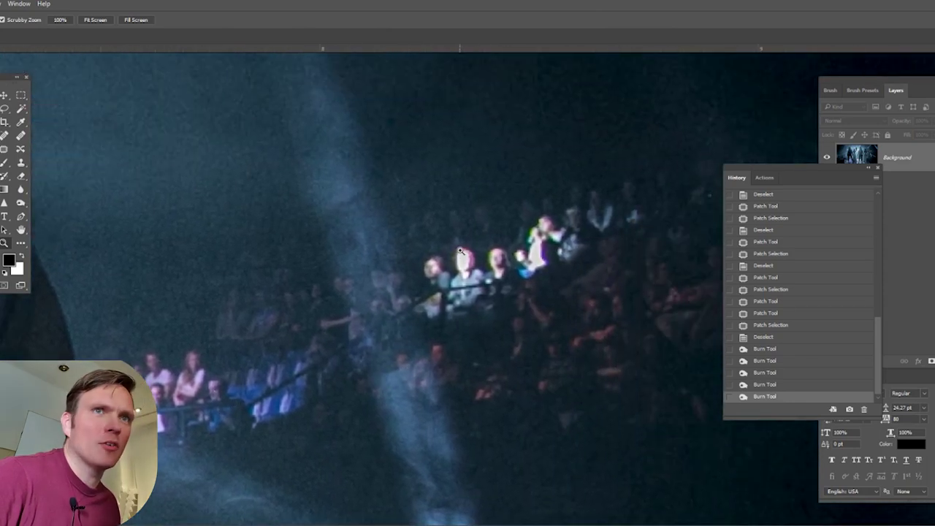
{"action": "left_click", "coordinate": [5, 149]}
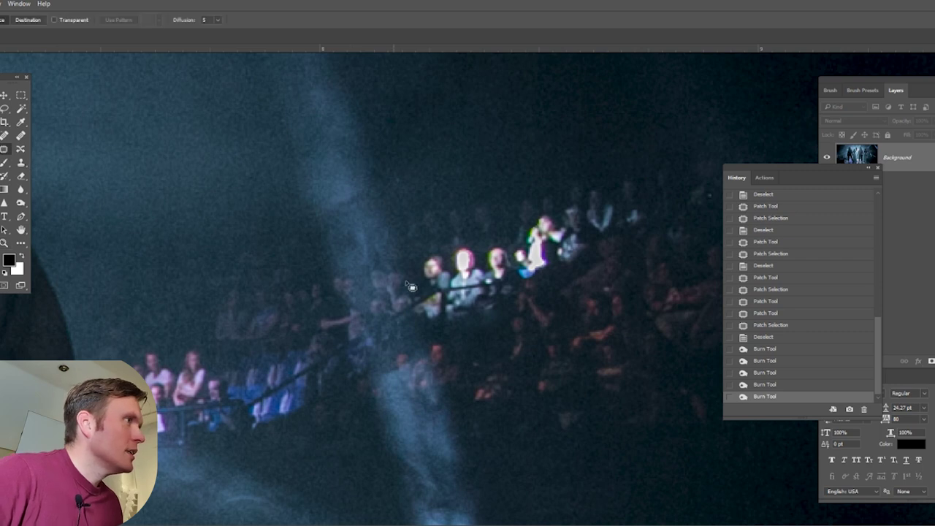
{"action": "left_click_drag", "start_coordinate": [498, 312], "coordinate": [410, 324]}
{"action": "mouse_move", "coordinate": [427, 249]}
{"action": "left_mouse_down"}
{"action": "mouse_move", "coordinate": [481, 213]}
{"action": "mouse_move", "coordinate": [605, 204]}
{"action": "left_mouse_up"}
{"action": "left_click_drag", "start_coordinate": [577, 272], "coordinate": [665, 327]}
{"action": "key", "text": "ctrl+d"}
Patch the remaining bright spots along the upper edge of the distant right-hand crowd with darker texture, clearing each selection
{"action": "mouse_move", "coordinate": [610, 260]}
{"action": "left_mouse_down"}
{"action": "mouse_move", "coordinate": [592, 206]}
{"action": "mouse_move", "coordinate": [629, 201]}
{"action": "mouse_move", "coordinate": [646, 218]}
{"action": "left_mouse_up"}
{"action": "mouse_move", "coordinate": [617, 230]}
{"action": "left_mouse_down"}
{"action": "mouse_move", "coordinate": [659, 262]}
{"action": "mouse_move", "coordinate": [699, 268]}
{"action": "left_mouse_up"}
{"action": "key", "text": "ctrl+d"}
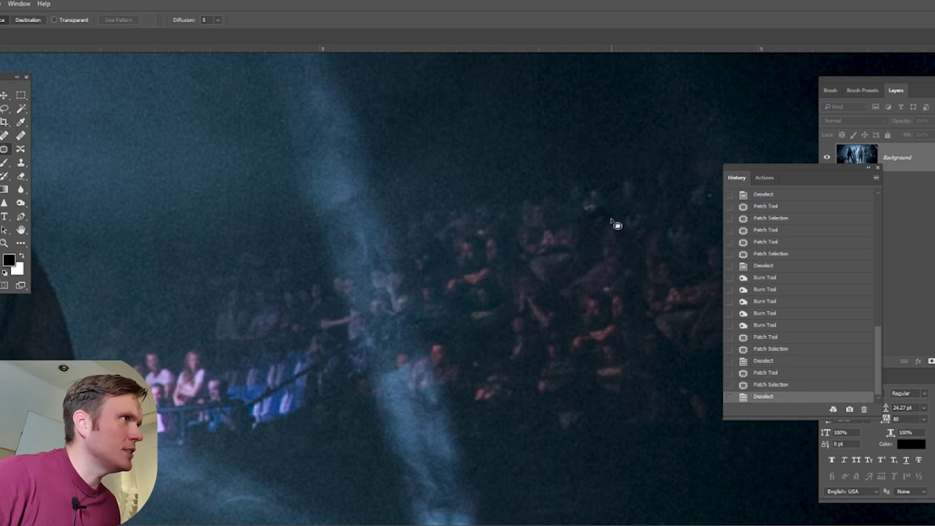
{"action": "left_click_drag", "start_coordinate": [574, 202], "coordinate": [675, 239]}
{"action": "key", "text": "ctrl+d"}
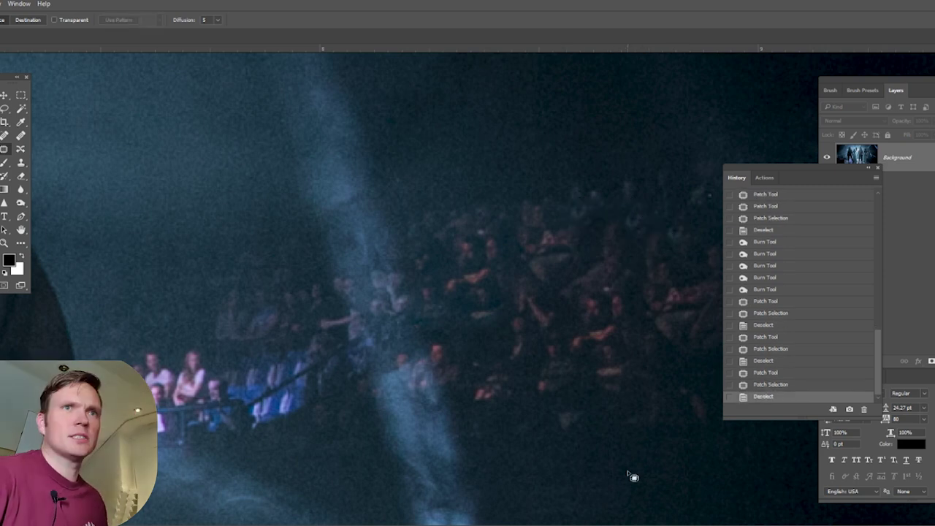
Patch out the pink and blue lit spectators beside the rightmost performer's arm using darker crowd, clear the selection, and check the whole photo
{"action": "left_click_drag", "start_coordinate": [355, 359], "coordinate": [572, 270]}
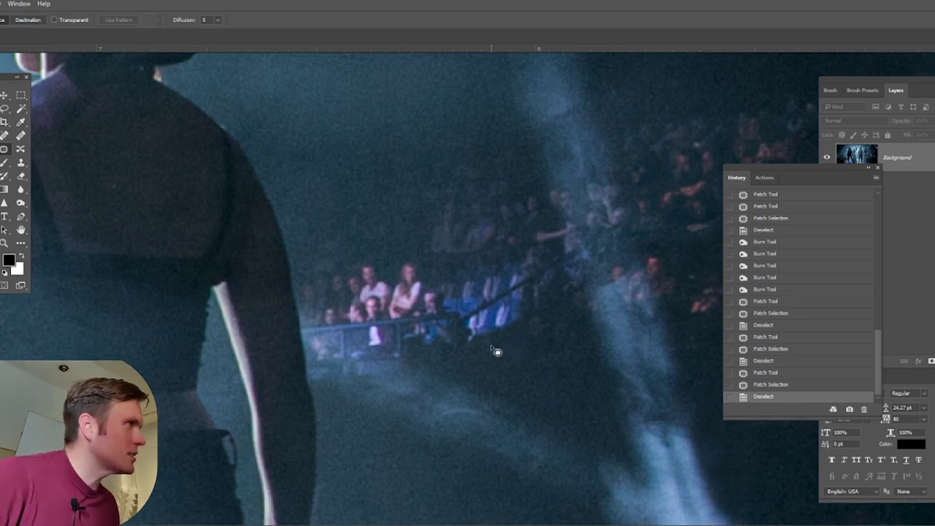
{"action": "left_click_drag", "start_coordinate": [472, 348], "coordinate": [407, 362]}
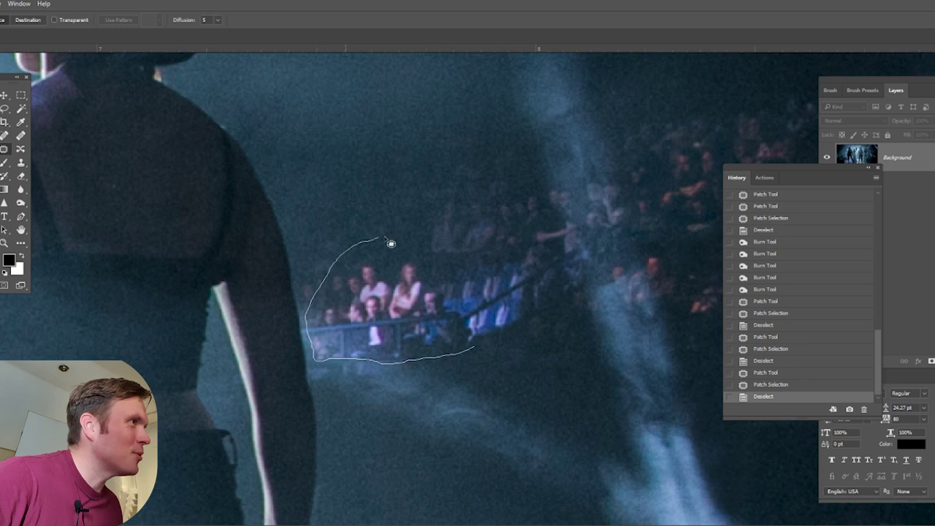
{"action": "left_click_drag", "start_coordinate": [538, 339], "coordinate": [541, 340]}
{"action": "scroll", "coordinate": [509, 359], "scroll_direction": "right", "scroll_amount": 6}
{"action": "scroll", "coordinate": [510, 359], "scroll_direction": "up", "scroll_amount": 1}
{"action": "left_click_drag", "start_coordinate": [149, 374], "coordinate": [616, 345]}
{"action": "key", "text": "ctrl+d"}
{"action": "scroll", "coordinate": [708, 424], "scroll_direction": "left", "scroll_amount": 6}
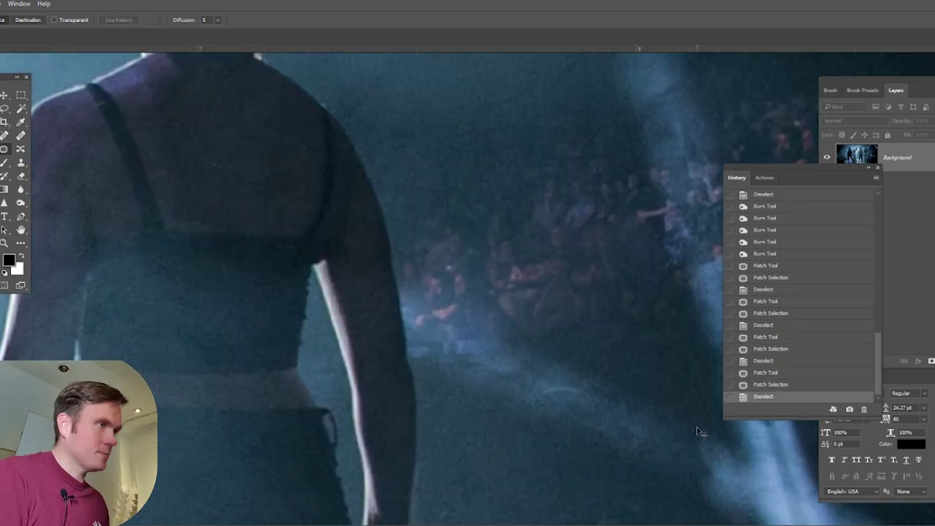
{"action": "scroll", "coordinate": [698, 432], "scroll_direction": "down", "scroll_amount": 6}
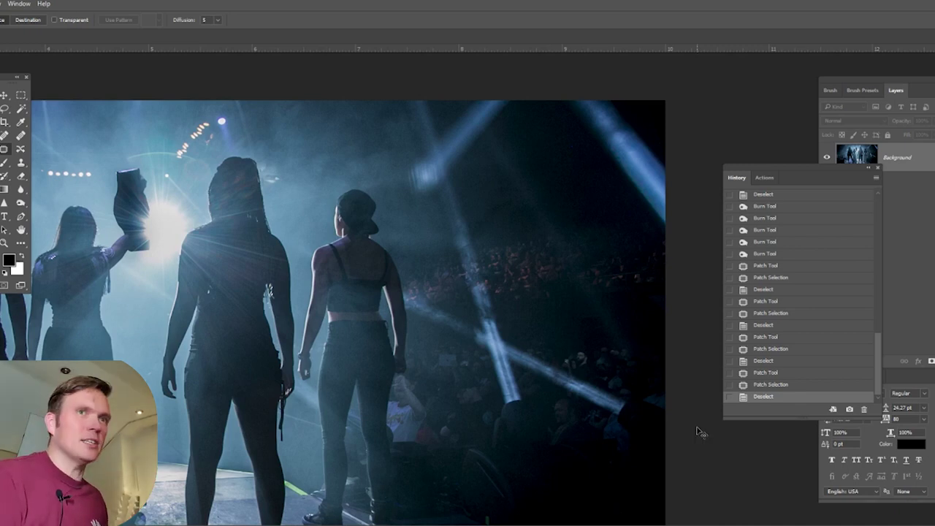
{"action": "key", "text": "ctrl+0"}
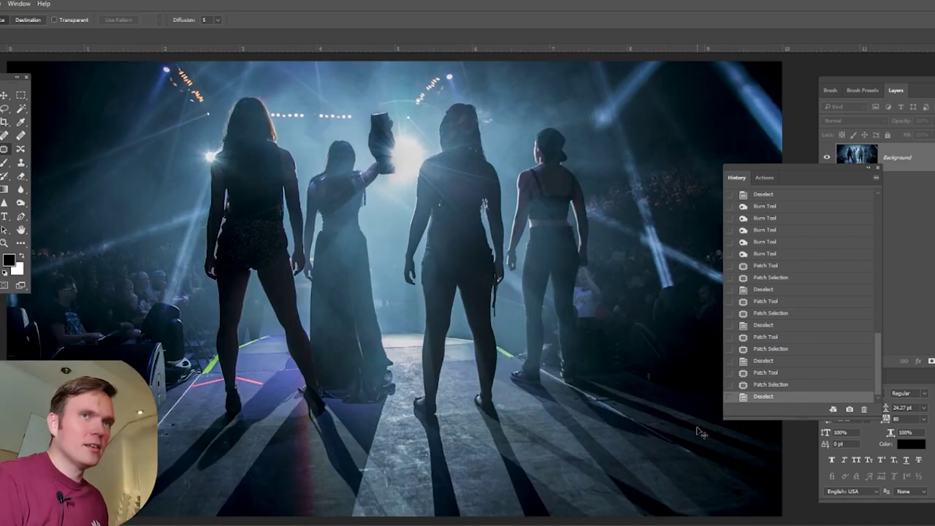
{"action": "key", "text": "ctrl+minus"}
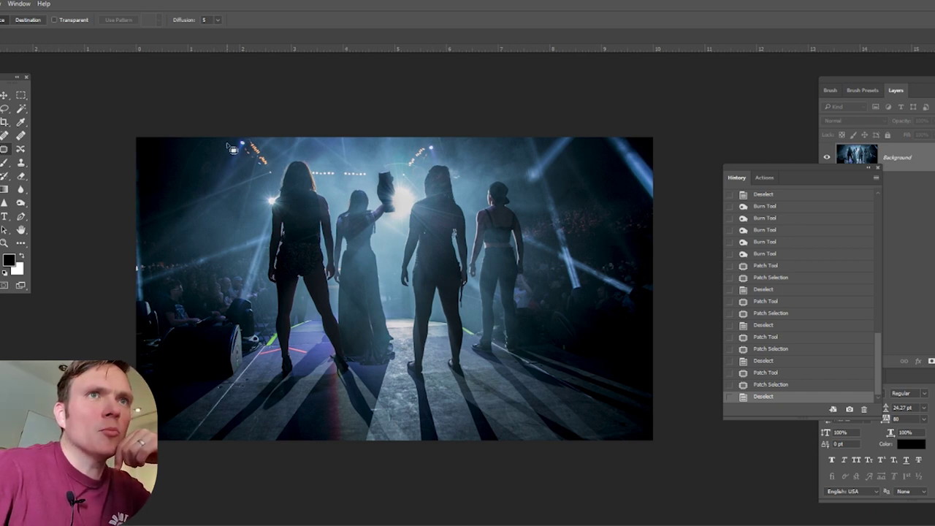
Patch out the bright bluish spotlight near the photo's upper-left corner using the surrounding haze, and clear the selection
{"action": "left_click", "coordinate": [8, 243]}
{"action": "left_click_drag", "start_coordinate": [251, 151], "coordinate": [317, 214]}
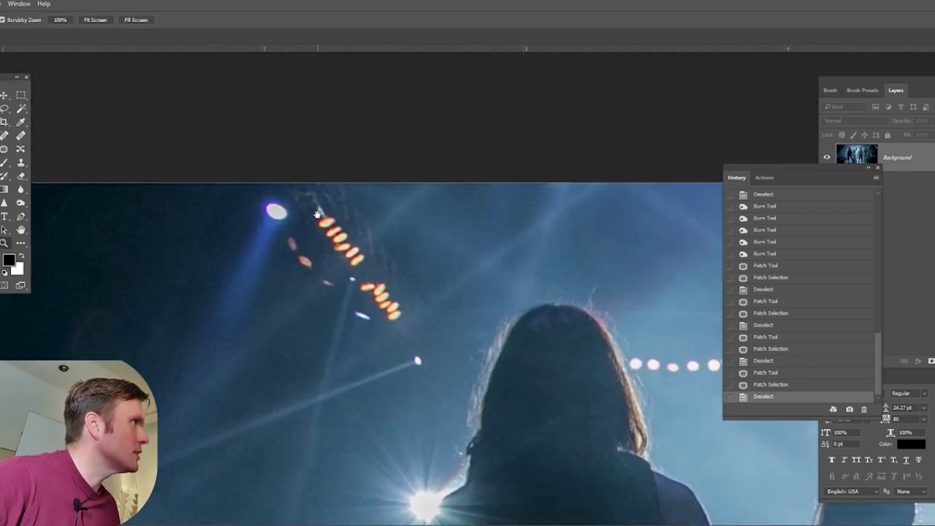
{"action": "left_click", "coordinate": [3, 150]}
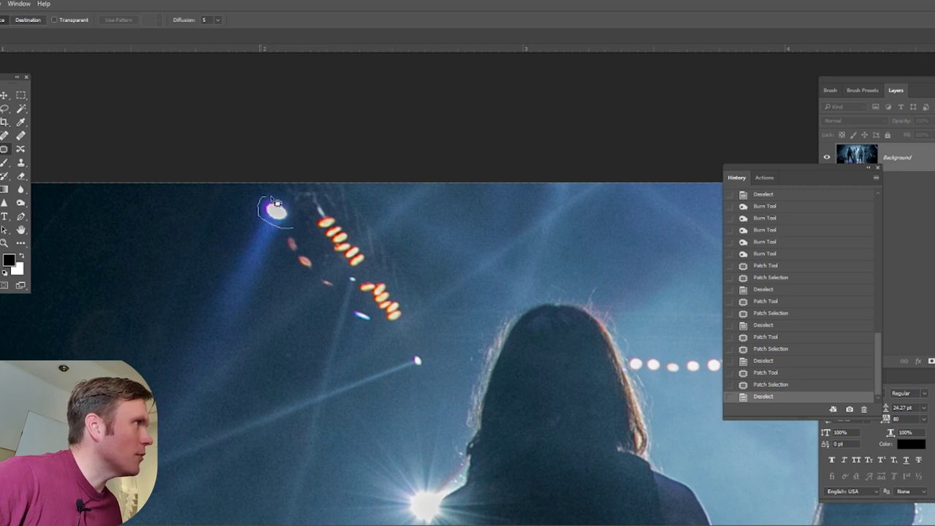
{"action": "left_click_drag", "start_coordinate": [301, 217], "coordinate": [282, 255]}
{"action": "key", "text": "ctrl+d"}
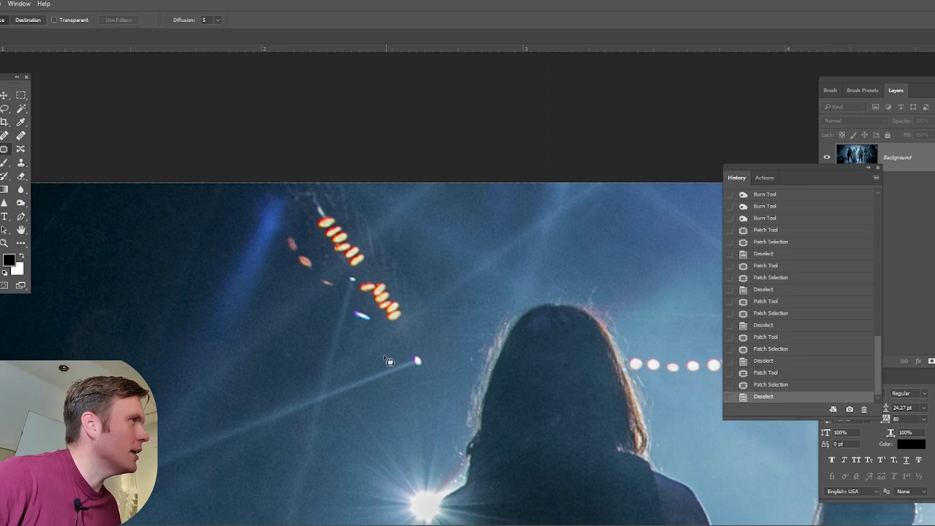
Extend the blue light beam up to the photo's top edge with the Clone Stamp, sampling from the beam itself
{"action": "left_click", "coordinate": [23, 165]}
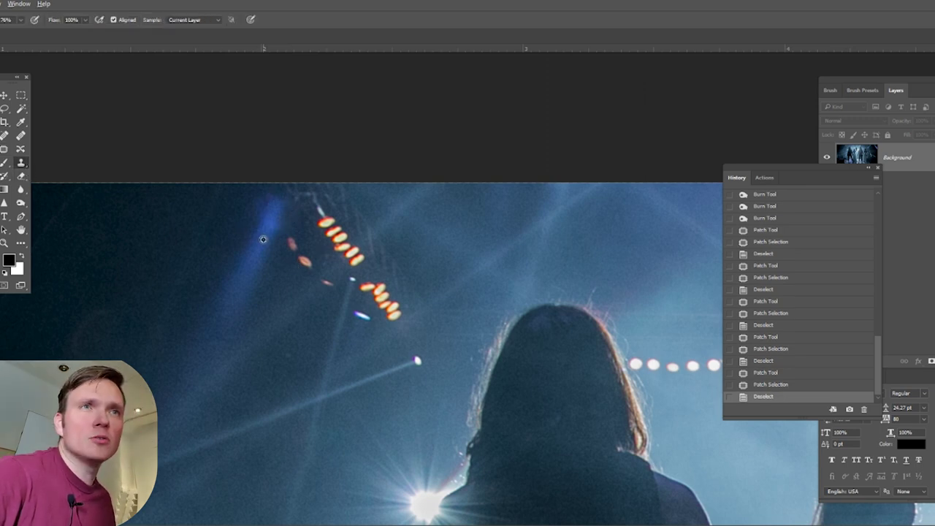
{"action": "left_click", "coordinate": [263, 240], "text": "alt"}
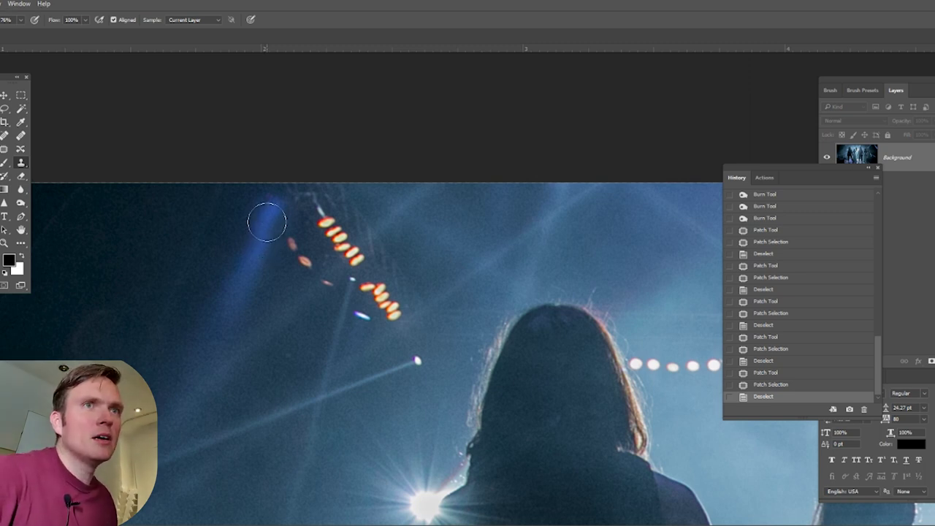
{"action": "left_click_drag", "start_coordinate": [277, 209], "coordinate": [278, 183]}
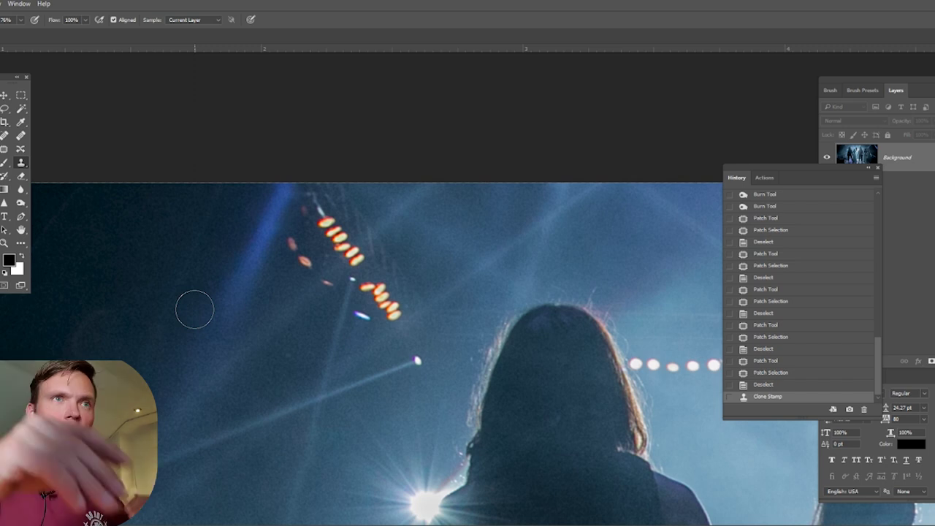
Remove the bright round spotlight above the third performer's head with the Spot Healing Brush
{"action": "left_click_drag", "start_coordinate": [496, 263], "coordinate": [92, 271]}
{"action": "left_click_drag", "start_coordinate": [380, 282], "coordinate": [58, 274]}
{"action": "left_click_drag", "start_coordinate": [166, 264], "coordinate": [78, 274]}
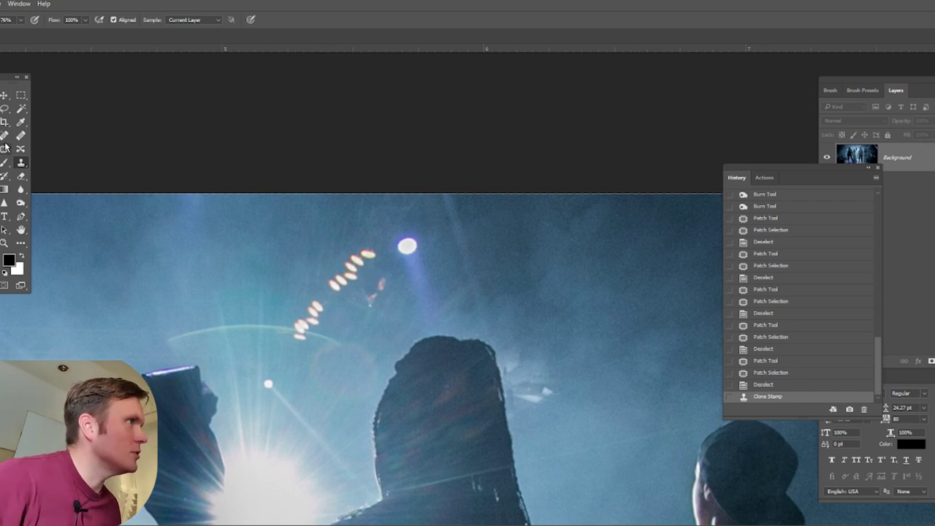
{"action": "left_click", "coordinate": [4, 136]}
{"action": "left_click", "coordinate": [407, 246]}
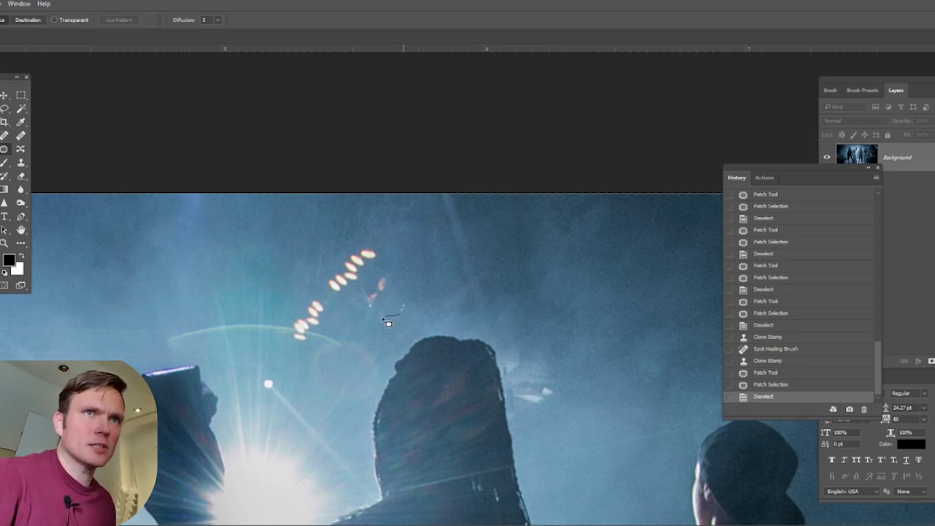
Patch out the faint reddish flare beside the row of lights above the third performer, clear the selection, and check the whole photo
{"action": "left_click_drag", "start_coordinate": [391, 272], "coordinate": [404, 306]}
{"action": "mouse_move", "coordinate": [391, 292]}
{"action": "left_mouse_down"}
{"action": "mouse_move", "coordinate": [417, 280]}
{"action": "mouse_move", "coordinate": [438, 285]}
{"action": "left_mouse_up"}
{"action": "key", "text": "ctrl+d"}
{"action": "key", "text": "ctrl+0"}
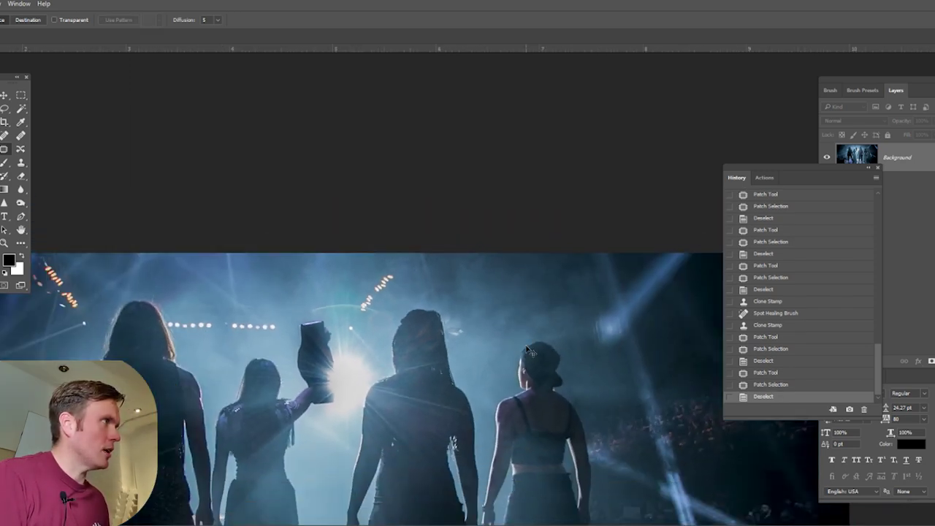
{"action": "key", "text": "ctrl+minus"}
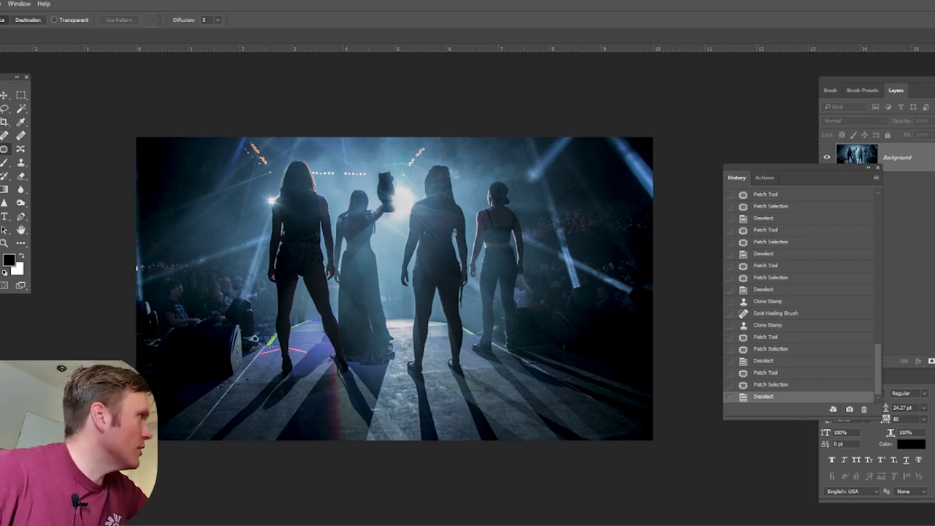
Crop a narrow strip off both sides of the photo to cut away the bright figure at its left edge
{"action": "left_click", "coordinate": [4, 244]}
{"action": "left_click_drag", "start_coordinate": [160, 283], "coordinate": [637, 487]}
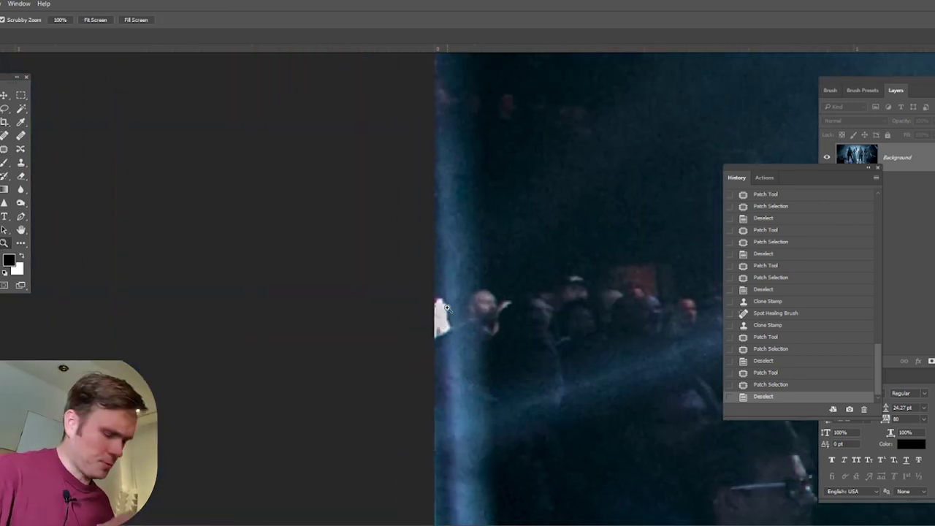
{"action": "key", "text": "ctrl+0"}
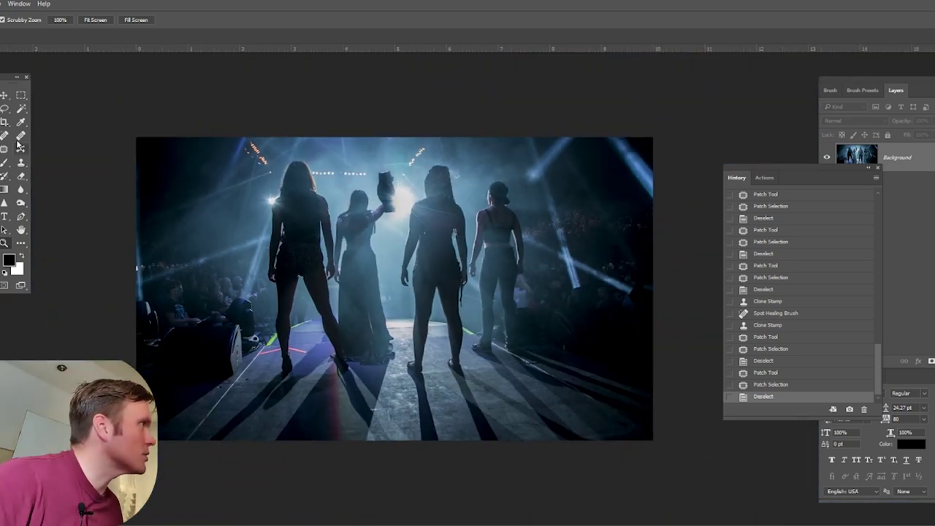
{"action": "left_click", "coordinate": [4, 122]}
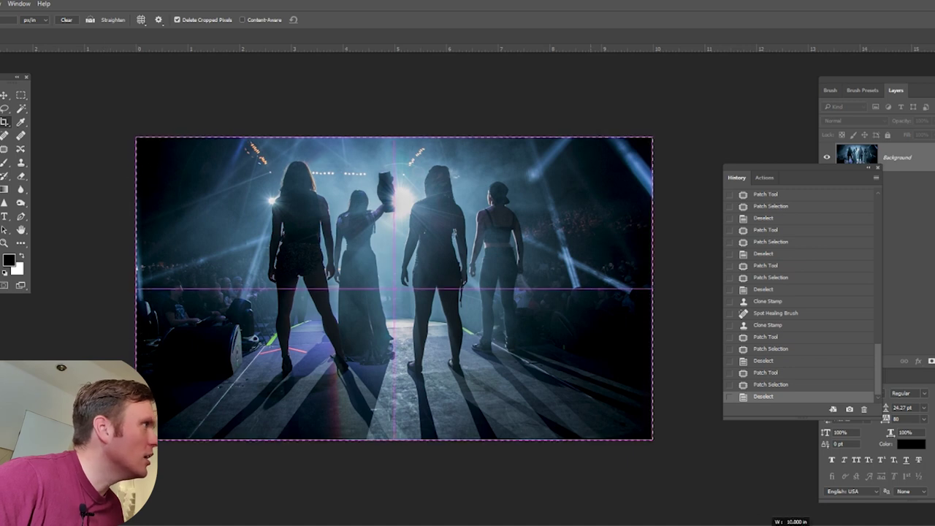
{"action": "left_click_drag", "start_coordinate": [137, 290], "coordinate": [146, 290]}
{"action": "key", "text": "Return"}
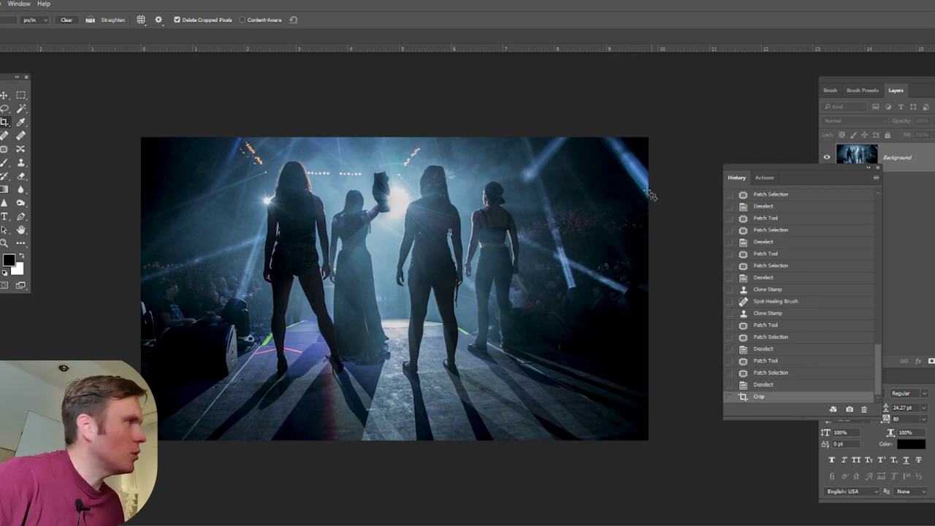
Select the photo's upper-right corner containing the light beam with the Rectangular Marquee, and copy and paste it onto a new layer
{"action": "key", "text": "z"}
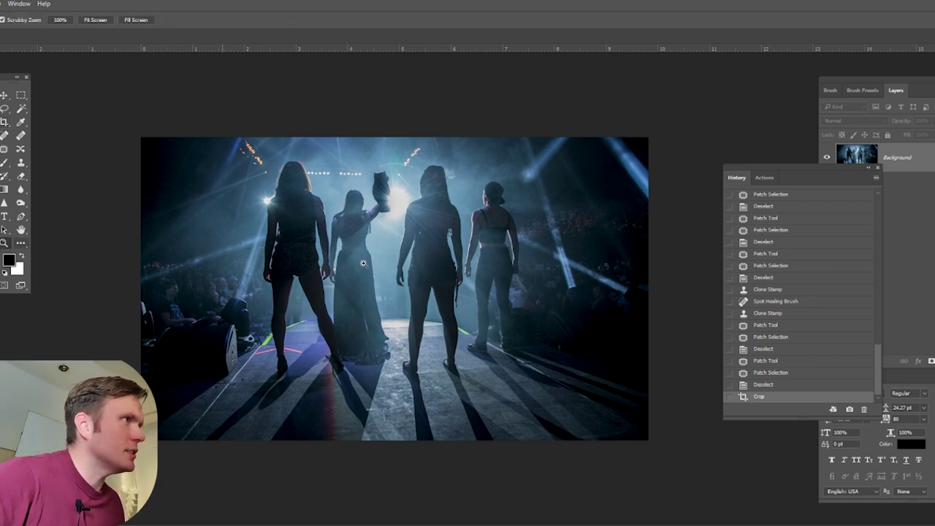
{"action": "left_click", "coordinate": [640, 181]}
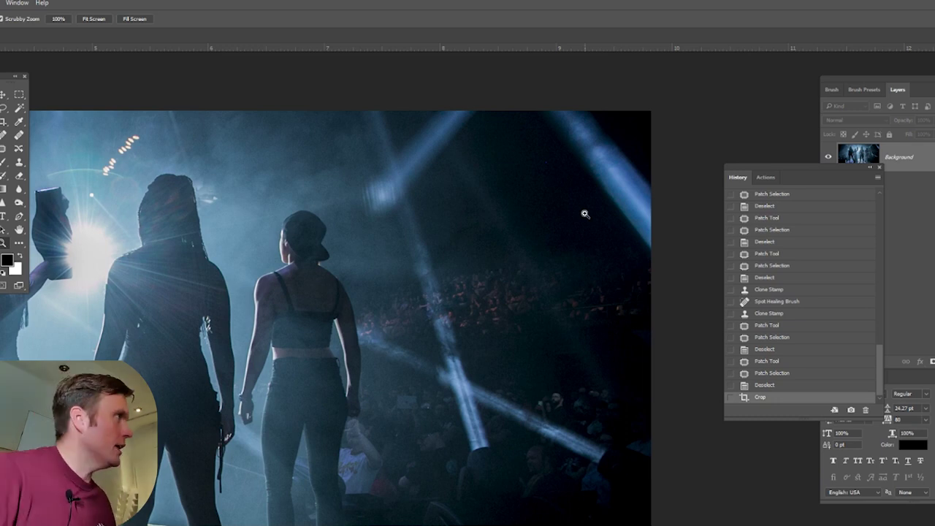
{"action": "left_click", "coordinate": [19, 93]}
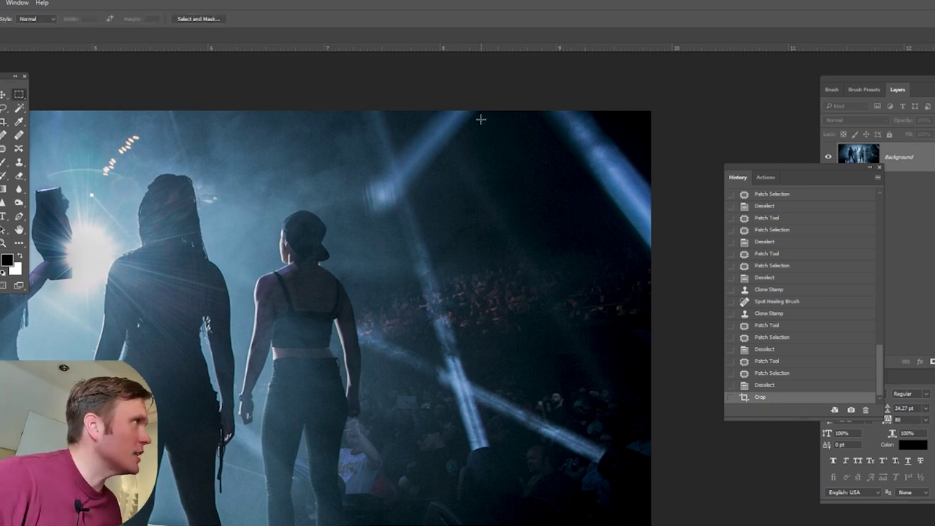
{"action": "left_click_drag", "start_coordinate": [476, 111], "coordinate": [722, 355]}
{"action": "key", "text": "ctrl+minus"}
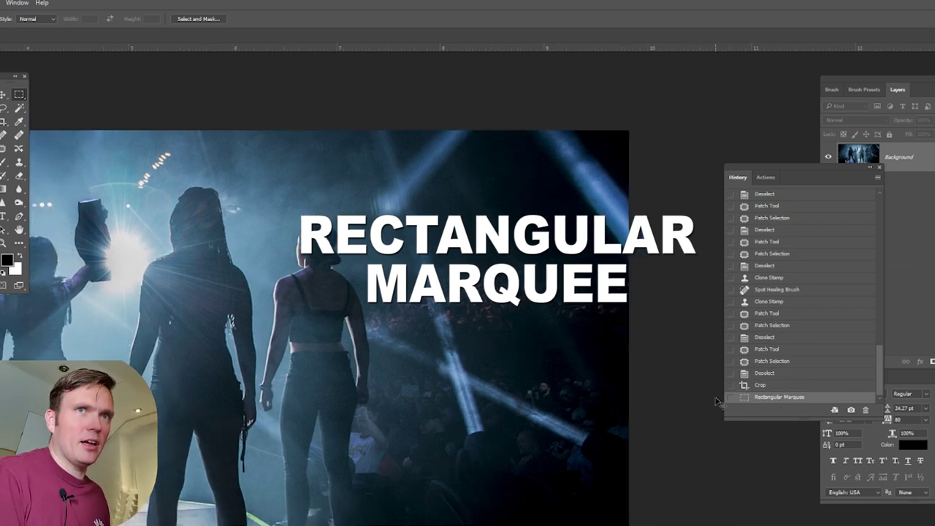
{"action": "key", "text": "ctrl+minus"}
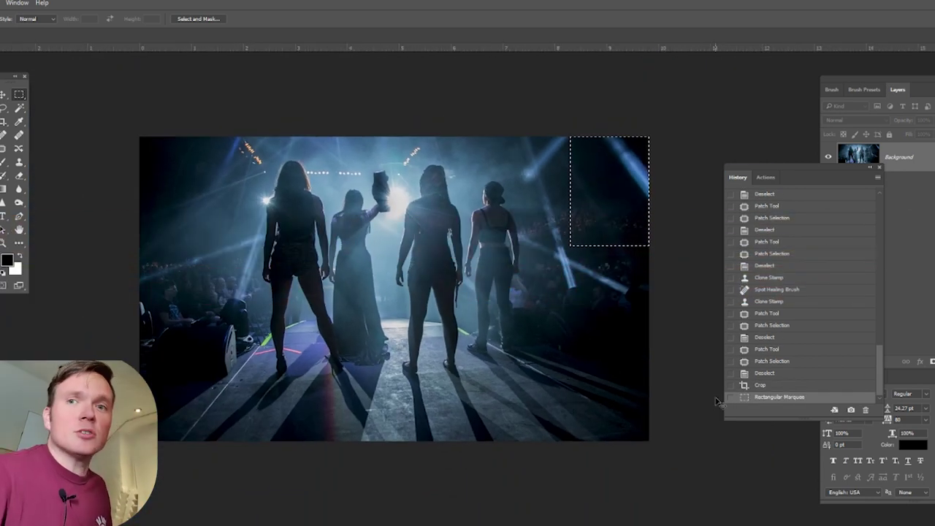
{"action": "key", "text": "ctrl+c"}
{"action": "key", "text": "ctrl+v"}
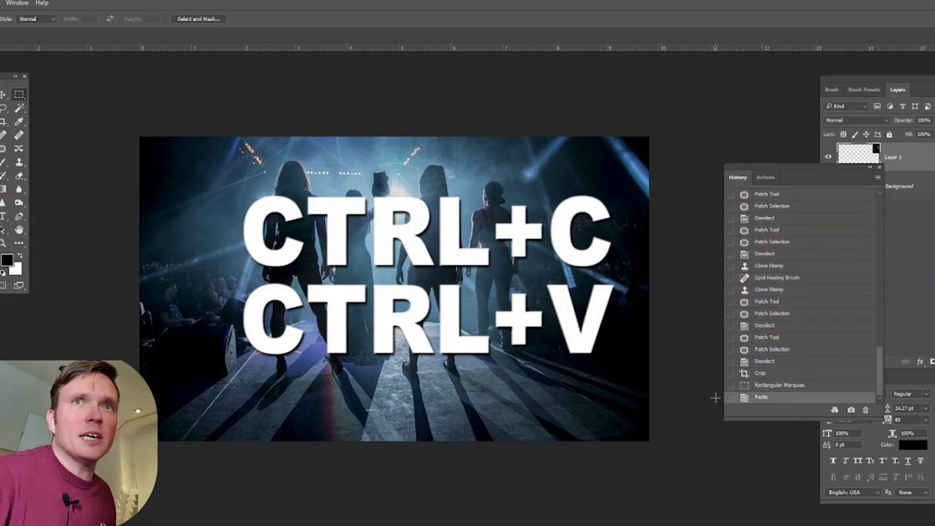
Move the pasted light-beam piece into the photo's upper-left corner and flip it horizontally
{"action": "left_click_drag", "start_coordinate": [817, 184], "coordinate": [792, 250]}
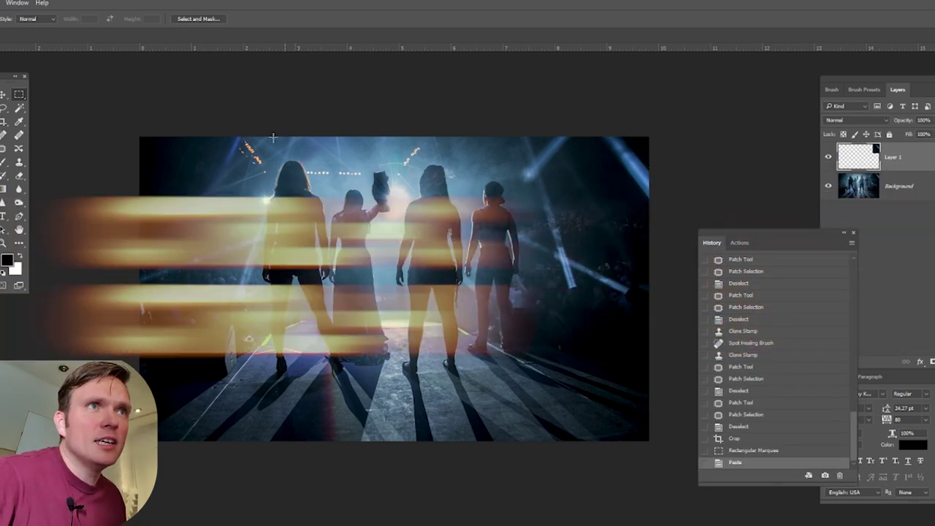
{"action": "left_click", "coordinate": [3, 95]}
{"action": "left_click_drag", "start_coordinate": [601, 185], "coordinate": [205, 181]}
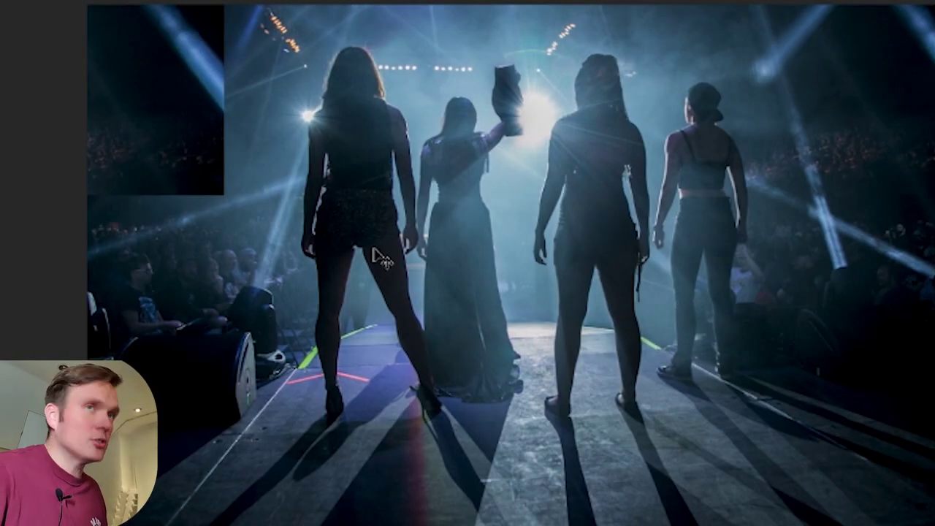
{"action": "key", "text": "ctrl+t"}
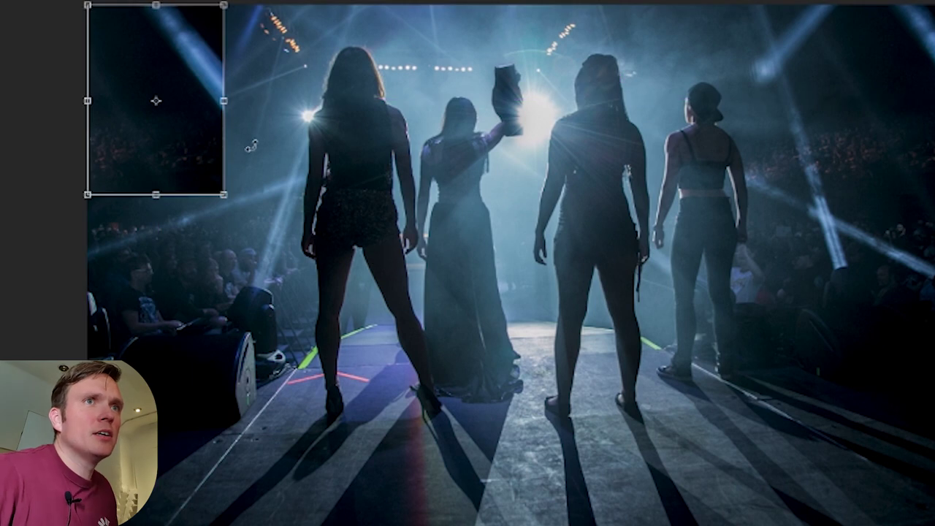
{"action": "right_click", "coordinate": [194, 148]}
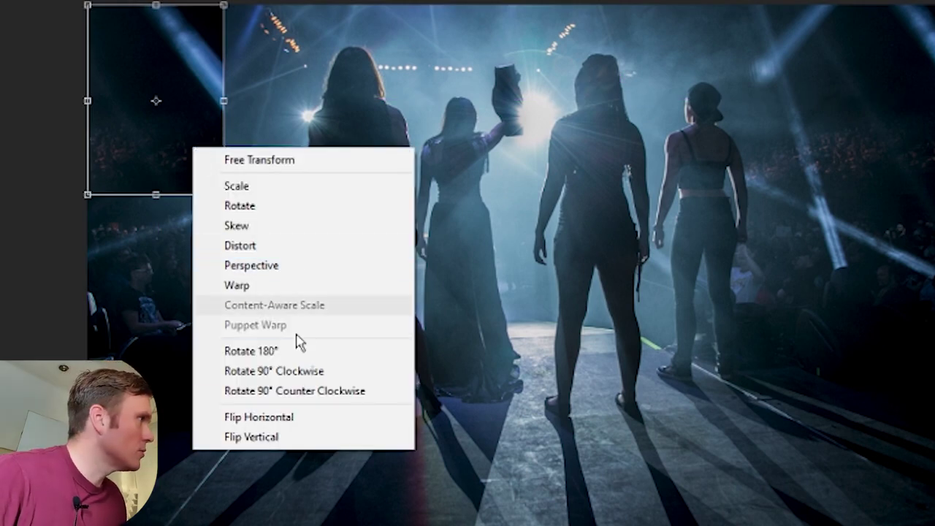
{"action": "left_click", "coordinate": [307, 418]}
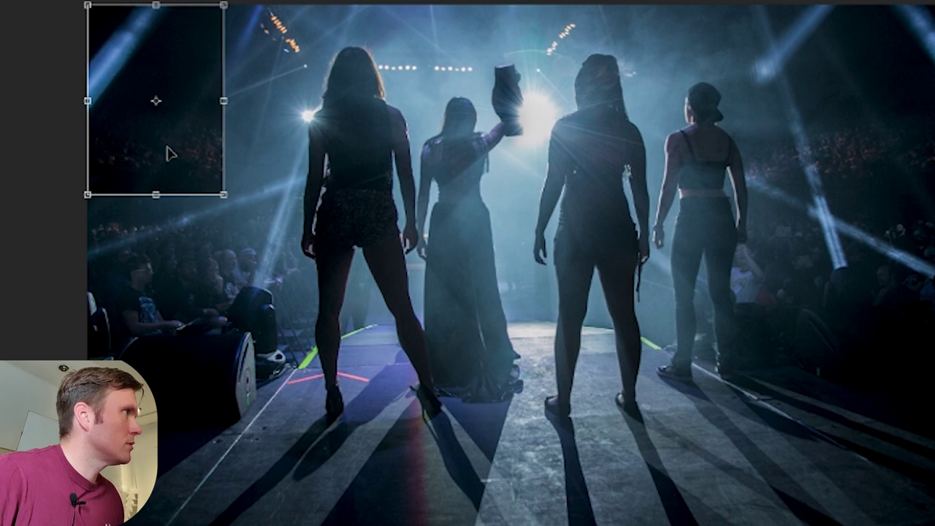
{"action": "key", "text": "Return"}
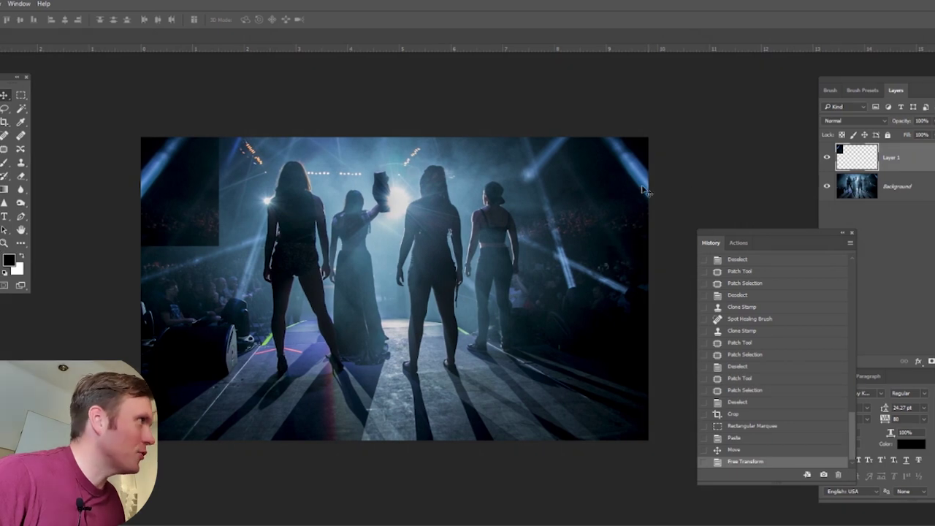
Soften the lower edge of the pasted beam piece with the Eraser to blend it into the crowd
{"action": "left_click", "coordinate": [3, 243]}
{"action": "left_click_drag", "start_coordinate": [209, 222], "coordinate": [525, 274]}
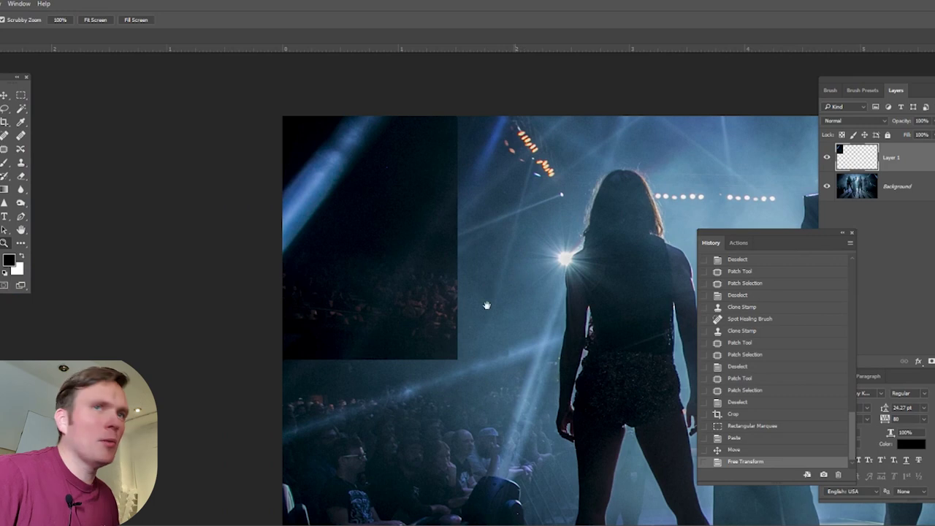
{"action": "left_click", "coordinate": [21, 176]}
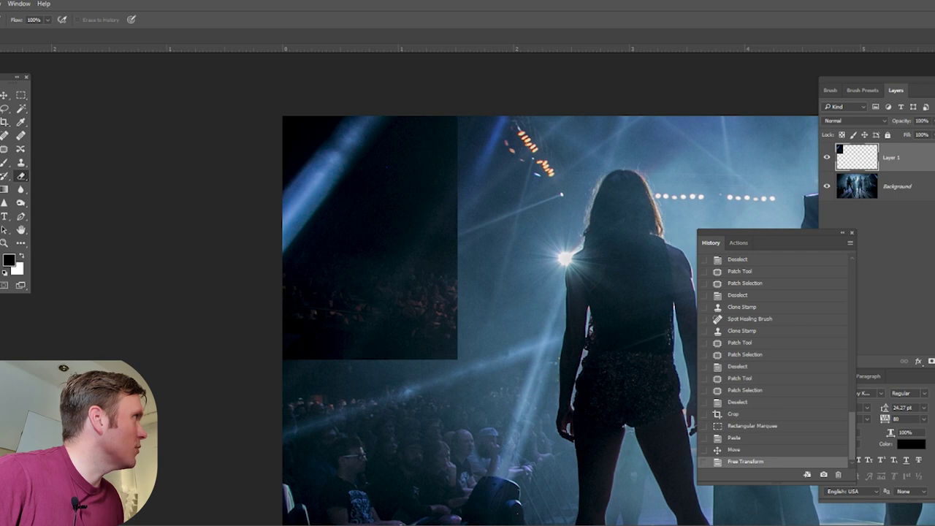
{"action": "left_click", "coordinate": [122, 380]}
{"action": "key", "text": "["}
{"action": "key", "text": "["}
{"action": "key", "text": "["}
{"action": "key", "text": "["}
{"action": "key", "text": "["}
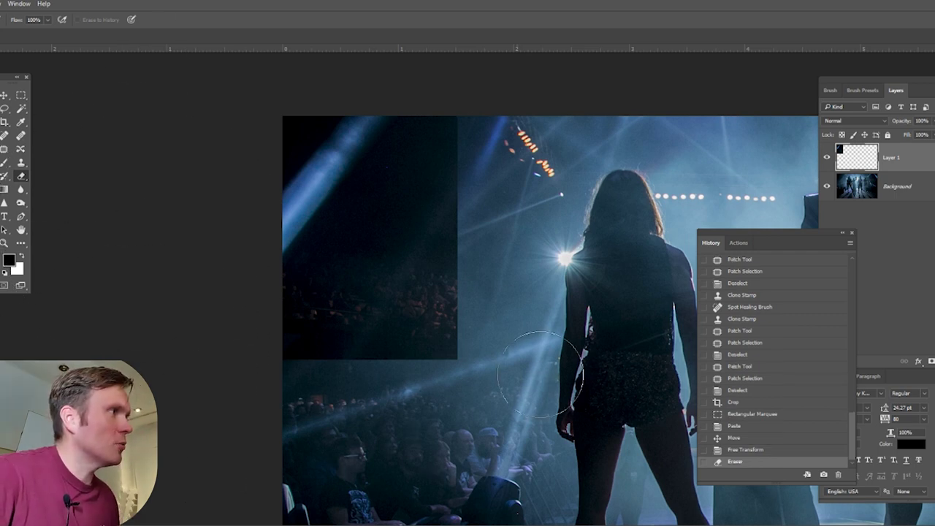
{"action": "left_click_drag", "start_coordinate": [292, 407], "coordinate": [432, 414]}
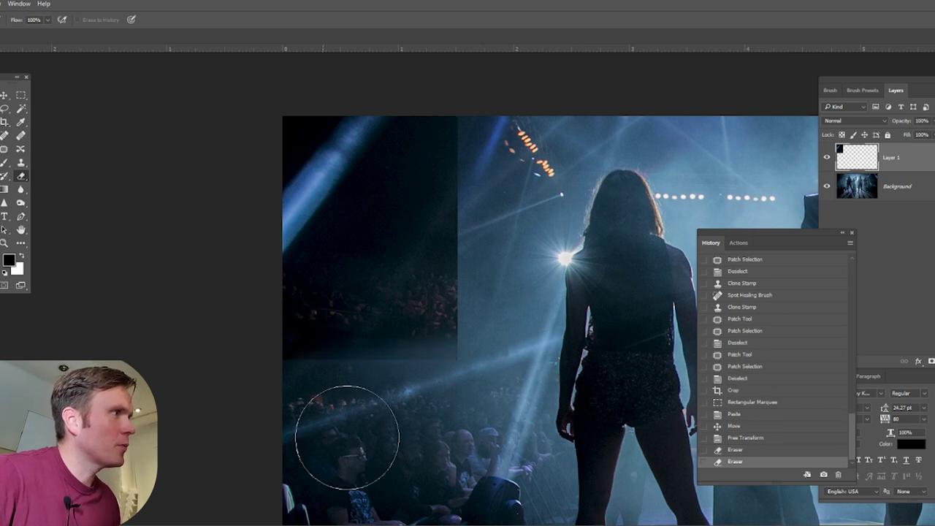
{"action": "left_click_drag", "start_coordinate": [344, 426], "coordinate": [417, 406]}
{"action": "mouse_move", "coordinate": [445, 366]}
{"action": "left_mouse_down"}
{"action": "mouse_move", "coordinate": [462, 337]}
{"action": "mouse_move", "coordinate": [492, 328]}
{"action": "mouse_move", "coordinate": [486, 261]}
{"action": "left_mouse_up"}
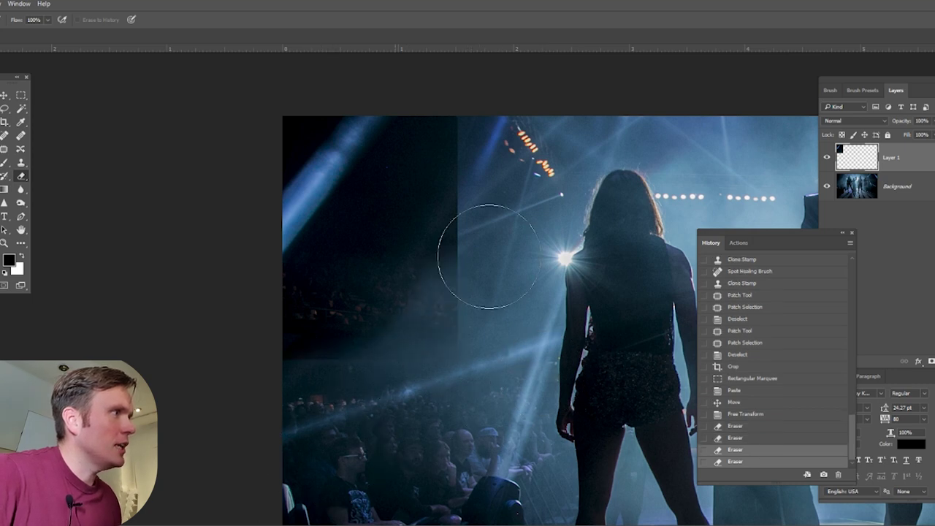
Erase the right edge and dark area around the pasted beam, and set the layer's opacity to 84%
{"action": "mouse_move", "coordinate": [476, 319]}
{"action": "left_mouse_down"}
{"action": "mouse_move", "coordinate": [484, 294]}
{"action": "mouse_move", "coordinate": [470, 271]}
{"action": "mouse_move", "coordinate": [441, 273]}
{"action": "mouse_move", "coordinate": [498, 212]}
{"action": "mouse_move", "coordinate": [483, 146]}
{"action": "mouse_move", "coordinate": [466, 156]}
{"action": "mouse_move", "coordinate": [497, 172]}
{"action": "mouse_move", "coordinate": [478, 213]}
{"action": "left_mouse_up"}
{"action": "left_click_drag", "start_coordinate": [479, 214], "coordinate": [456, 338]}
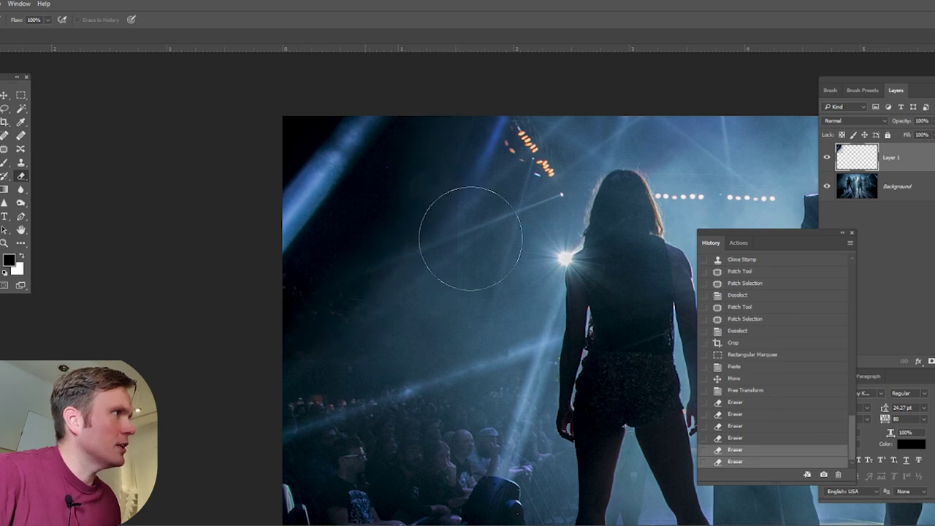
{"action": "left_click_drag", "start_coordinate": [416, 213], "coordinate": [396, 344]}
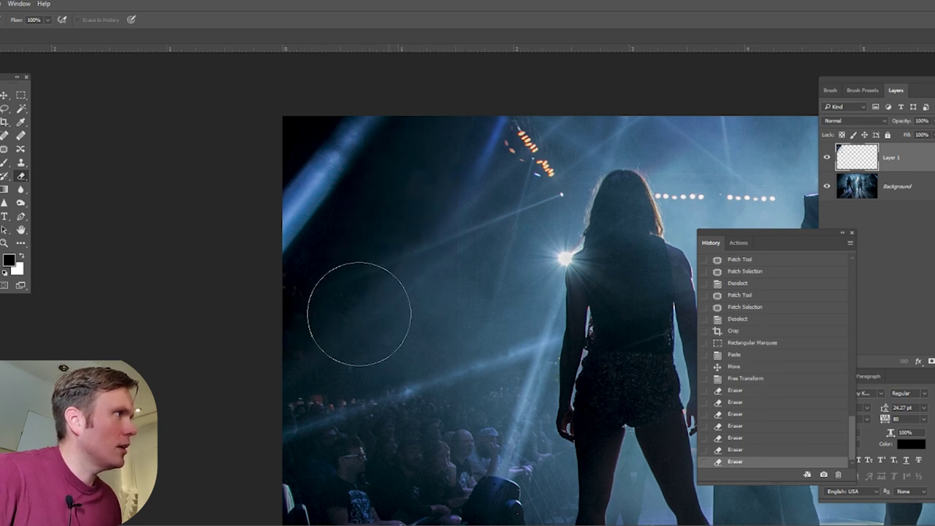
{"action": "mouse_move", "coordinate": [339, 331]}
{"action": "left_mouse_down"}
{"action": "mouse_move", "coordinate": [463, 154]}
{"action": "mouse_move", "coordinate": [316, 383]}
{"action": "mouse_move", "coordinate": [457, 116]}
{"action": "mouse_move", "coordinate": [349, 298]}
{"action": "mouse_move", "coordinate": [176, 437]}
{"action": "mouse_move", "coordinate": [395, 333]}
{"action": "mouse_move", "coordinate": [416, 295]}
{"action": "mouse_move", "coordinate": [275, 440]}
{"action": "mouse_move", "coordinate": [489, 165]}
{"action": "mouse_move", "coordinate": [531, 66]}
{"action": "left_mouse_up"}
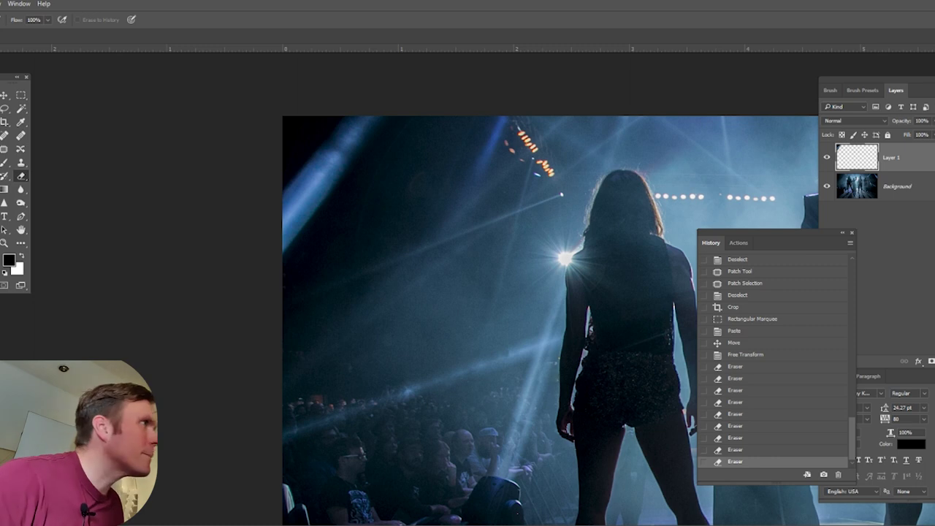
{"action": "left_click_drag", "start_coordinate": [355, 257], "coordinate": [521, 79]}
{"action": "key", "text": "ctrl+minus"}
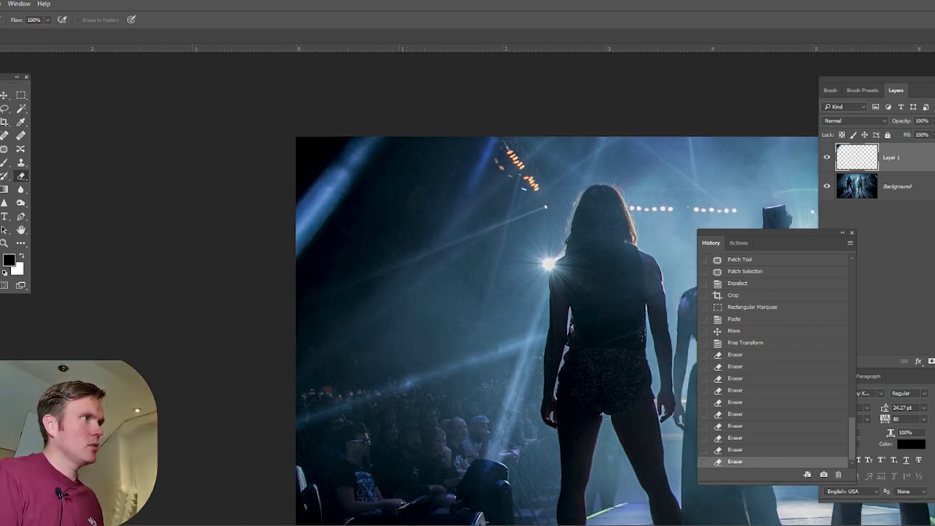
{"action": "key", "text": "ctrl+minus"}
{"action": "key", "text": "ctrl+minus"}
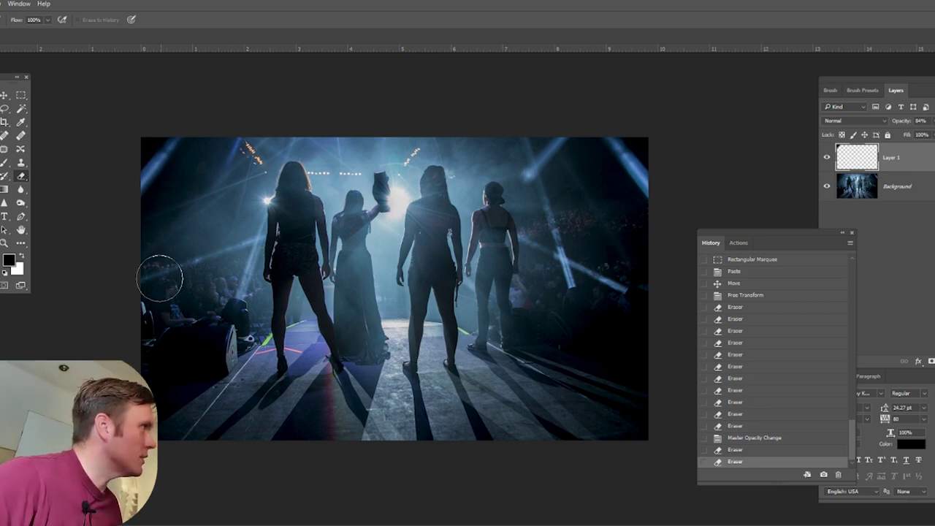
Patch the bright white chair at the photo's left edge on the Background layer, and clear the selection
{"action": "left_click", "coordinate": [5, 243]}
{"action": "left_click", "coordinate": [157, 335]}
{"action": "key", "text": "ctrl+plus"}
{"action": "key", "text": "ctrl+plus"}
{"action": "left_click_drag", "start_coordinate": [157, 335], "coordinate": [342, 317]}
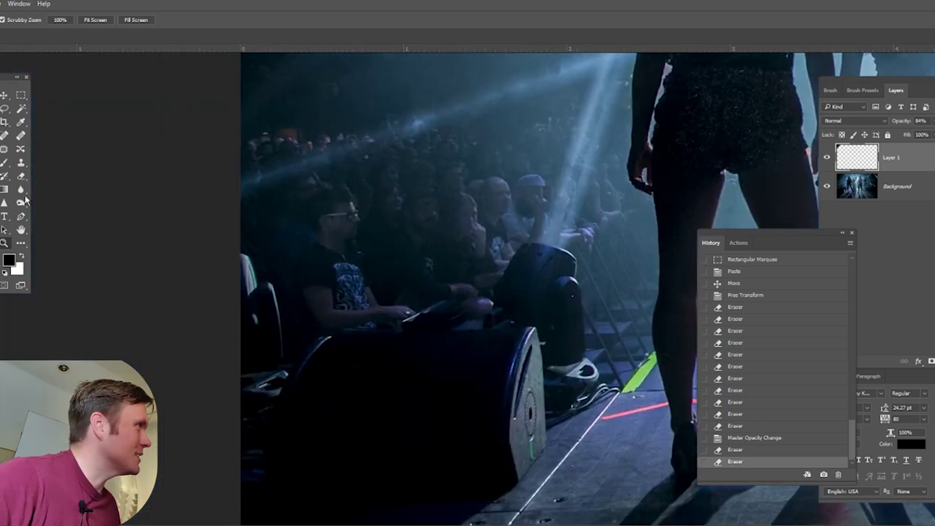
{"action": "left_click", "coordinate": [4, 149]}
{"action": "mouse_move", "coordinate": [263, 328]}
{"action": "left_mouse_down"}
{"action": "mouse_move", "coordinate": [235, 300]}
{"action": "mouse_move", "coordinate": [259, 247]}
{"action": "mouse_move", "coordinate": [266, 303]}
{"action": "mouse_move", "coordinate": [258, 333]}
{"action": "mouse_move", "coordinate": [287, 277]}
{"action": "mouse_move", "coordinate": [265, 219]}
{"action": "mouse_move", "coordinate": [290, 199]}
{"action": "left_mouse_up"}
{"action": "left_click", "coordinate": [460, 207]}
{"action": "left_click", "coordinate": [891, 186]}
{"action": "key", "text": "ctrl+d"}
Patch out the remaining bright chair edges beside the seated man with dark surroundings, and clear the selection
{"action": "mouse_move", "coordinate": [293, 333]}
{"action": "left_mouse_down"}
{"action": "mouse_move", "coordinate": [271, 369]}
{"action": "mouse_move", "coordinate": [260, 267]}
{"action": "mouse_move", "coordinate": [296, 315]}
{"action": "left_mouse_up"}
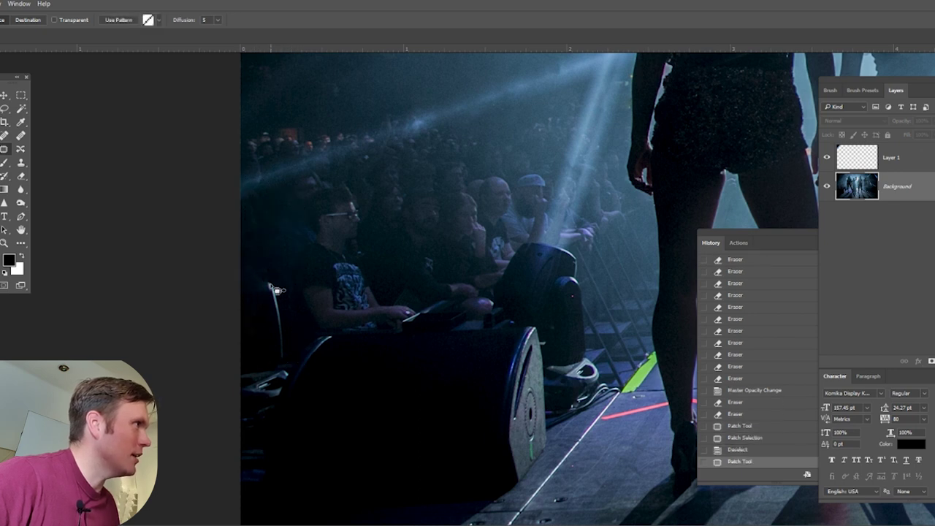
{"action": "mouse_move", "coordinate": [280, 232]}
{"action": "left_mouse_down"}
{"action": "mouse_move", "coordinate": [268, 234]}
{"action": "mouse_move", "coordinate": [291, 230]}
{"action": "left_mouse_up"}
{"action": "left_click", "coordinate": [310, 244]}
{"action": "mouse_move", "coordinate": [286, 349]}
{"action": "left_mouse_down"}
{"action": "mouse_move", "coordinate": [247, 353]}
{"action": "mouse_move", "coordinate": [275, 325]}
{"action": "mouse_move", "coordinate": [282, 338]}
{"action": "left_mouse_up"}
{"action": "left_click_drag", "start_coordinate": [278, 319], "coordinate": [292, 268]}
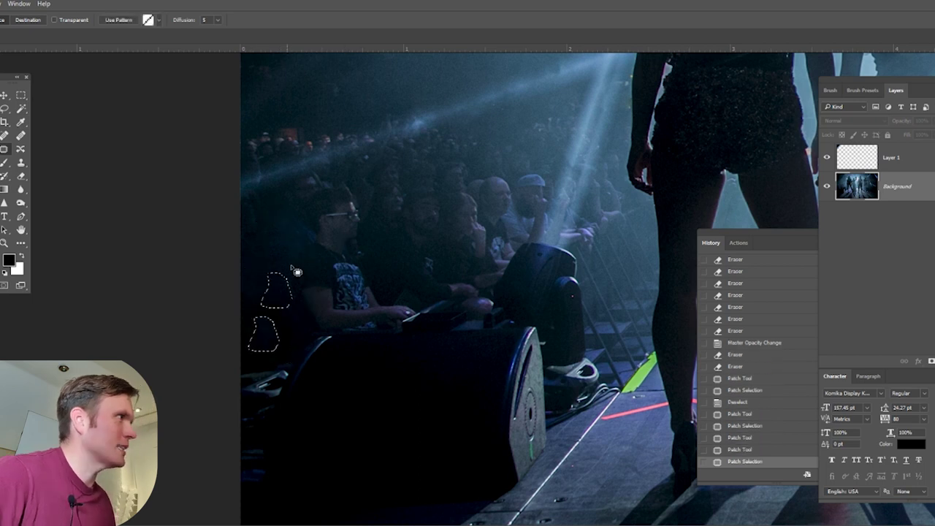
{"action": "left_click", "coordinate": [300, 271]}
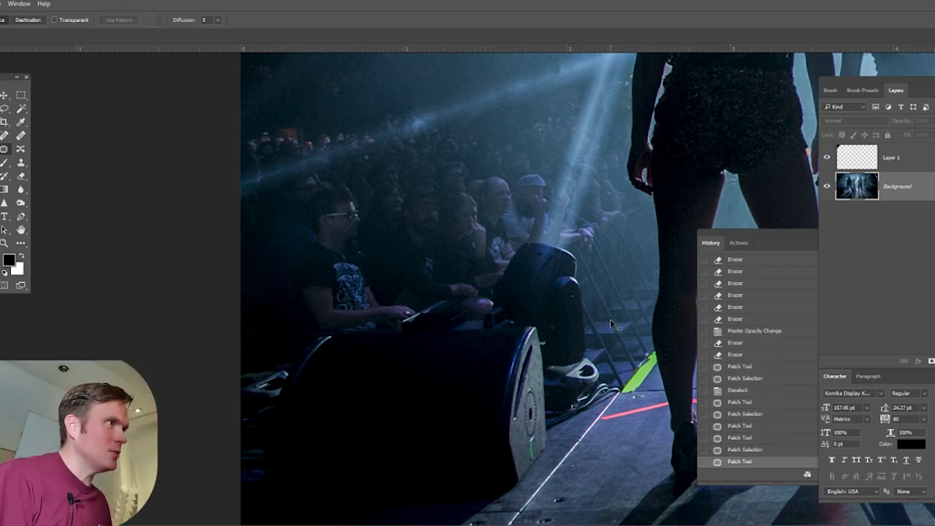
{"action": "scroll", "coordinate": [610, 319], "scroll_direction": "down", "scroll_amount": 1}
{"action": "key", "text": "ctrl+0"}
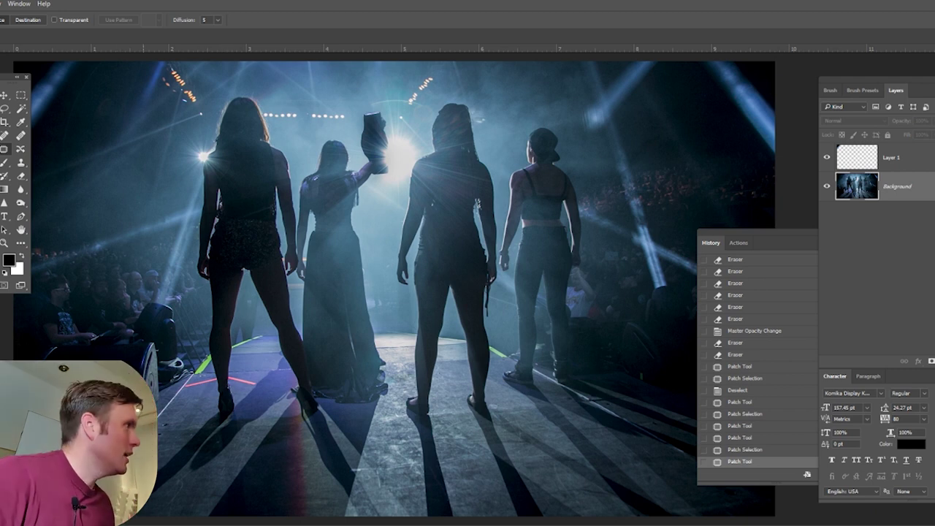
Cover the red floor tape on the left side of the first performer's leg with the Clone Stamp at 100% opacity
{"action": "left_click", "coordinate": [5, 242]}
{"action": "left_click_drag", "start_coordinate": [199, 388], "coordinate": [267, 447]}
{"action": "left_click_drag", "start_coordinate": [278, 402], "coordinate": [419, 352]}
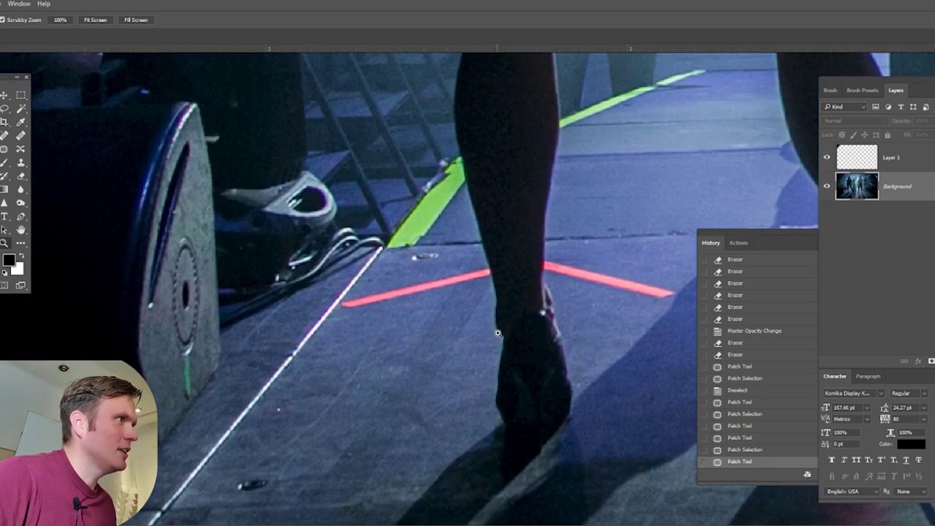
{"action": "left_click_drag", "start_coordinate": [498, 333], "coordinate": [507, 341]}
{"action": "left_click", "coordinate": [22, 162]}
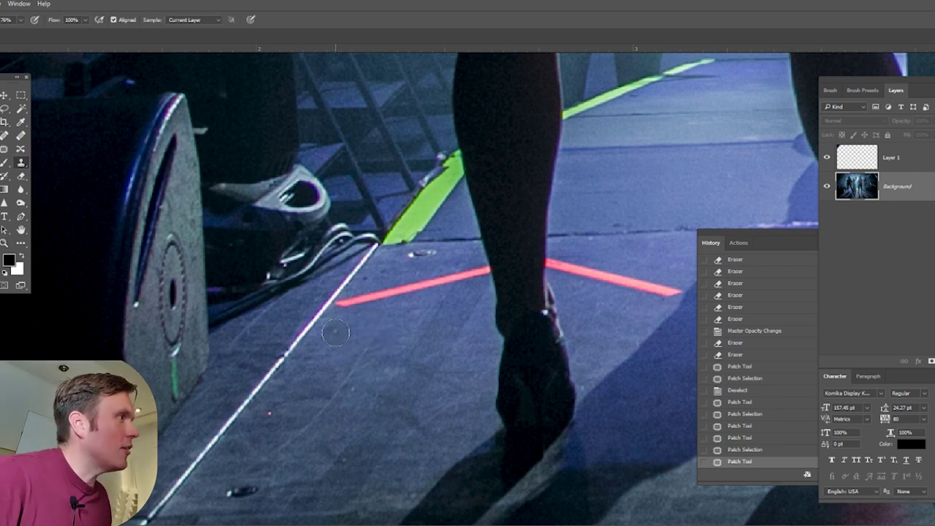
{"action": "mouse_move", "coordinate": [348, 314]}
{"action": "left_mouse_down"}
{"action": "mouse_move", "coordinate": [340, 301]}
{"action": "mouse_move", "coordinate": [369, 297]}
{"action": "left_mouse_up"}
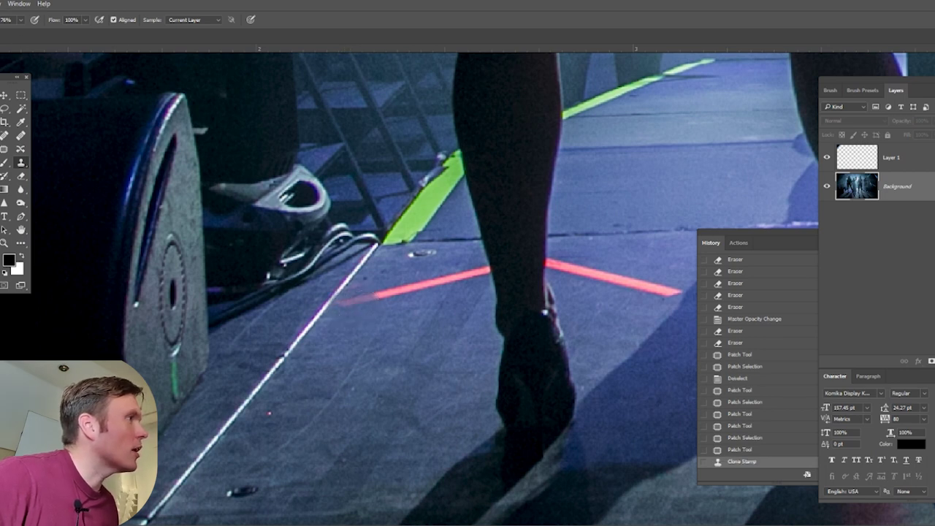
{"action": "key", "text": "ctrl+z"}
{"action": "left_click", "coordinate": [345, 335], "text": "alt"}
{"action": "mouse_move", "coordinate": [340, 310]}
{"action": "left_mouse_down"}
{"action": "mouse_move", "coordinate": [398, 296]}
{"action": "mouse_move", "coordinate": [433, 299]}
{"action": "mouse_move", "coordinate": [475, 279]}
{"action": "mouse_move", "coordinate": [438, 302]}
{"action": "left_mouse_up"}
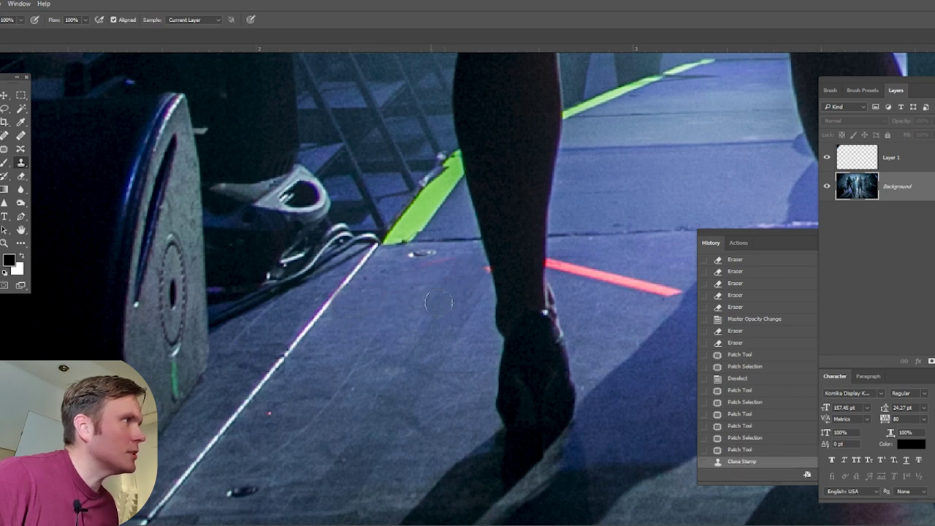
Clone out the last red traces beside the first performer's leg and the tape on its right side
{"action": "left_click", "coordinate": [447, 261]}
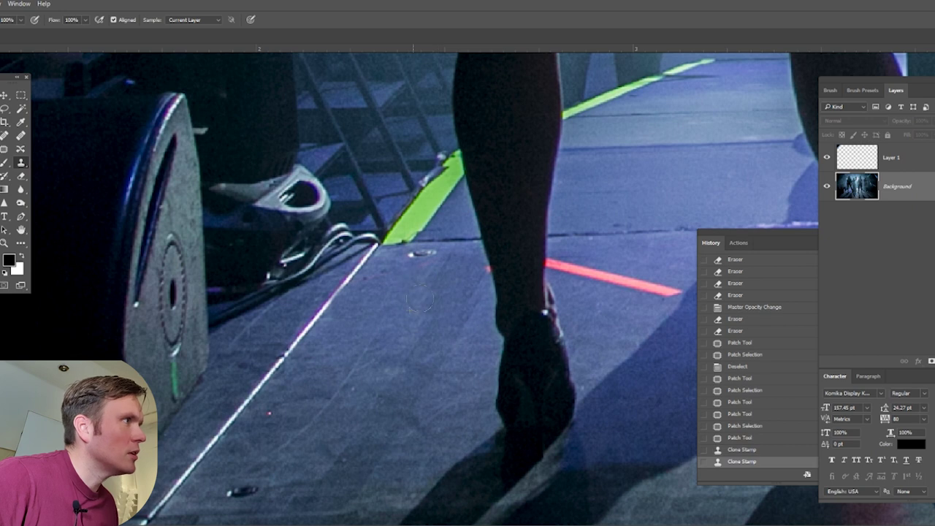
{"action": "left_click", "coordinate": [491, 274]}
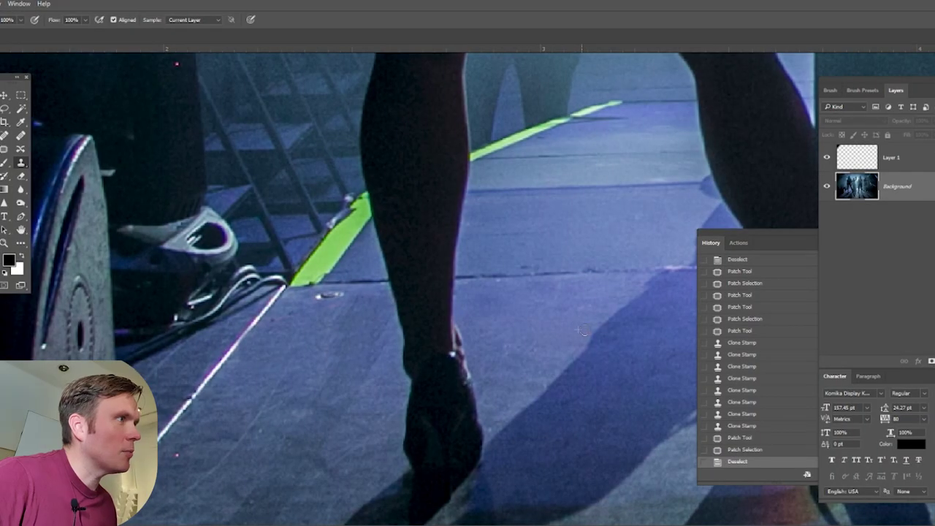
{"action": "left_click", "coordinate": [585, 331]}
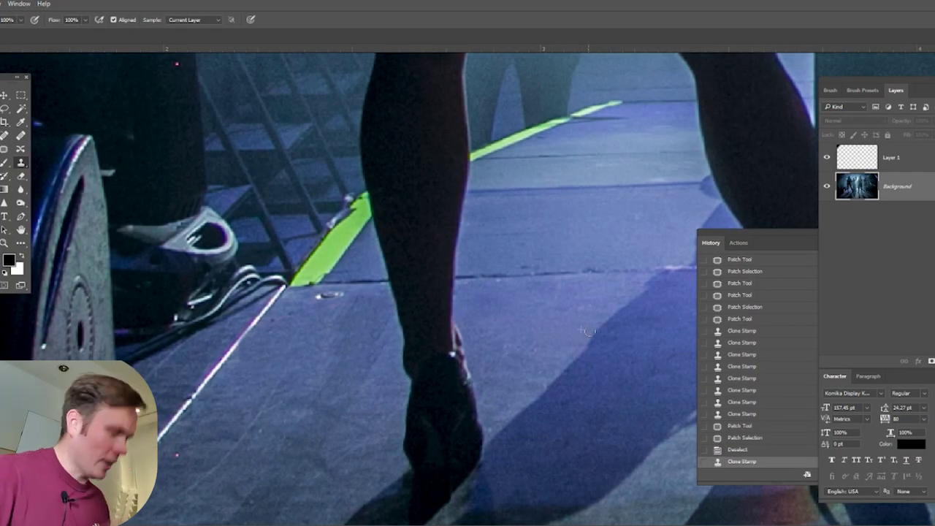
{"action": "key", "text": "ctrl+0"}
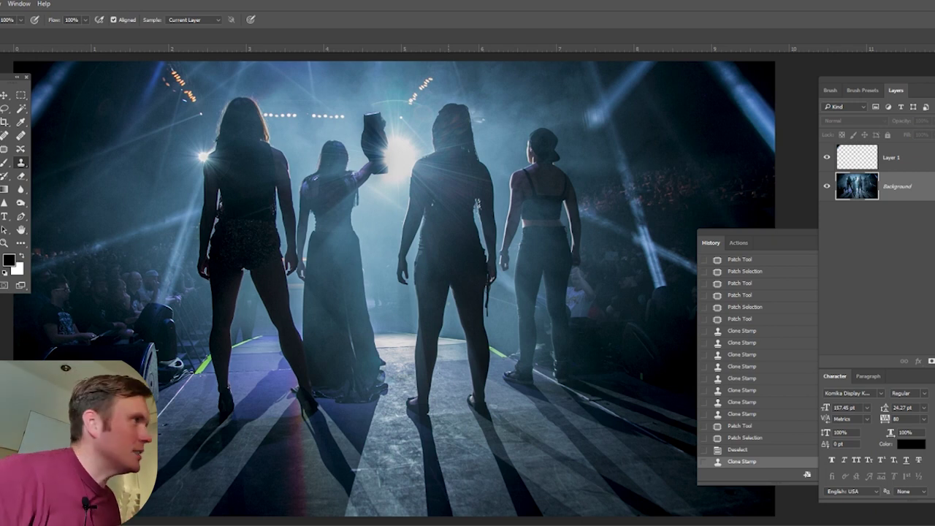
Cover the green floor tape between the third performer's leg and the fourth performer's shoe using the Clone Stamp with nearby floor texture
{"action": "left_click", "coordinate": [5, 243]}
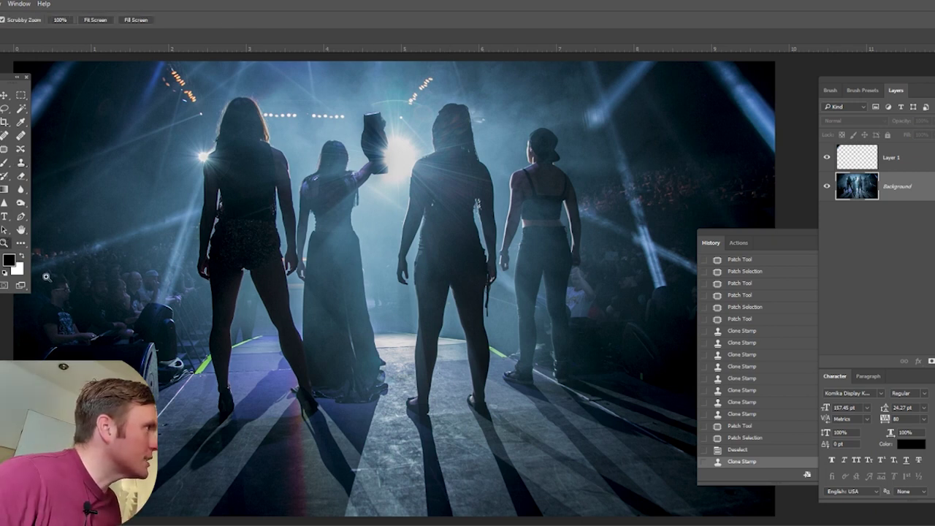
{"action": "left_click_drag", "start_coordinate": [151, 339], "coordinate": [205, 380]}
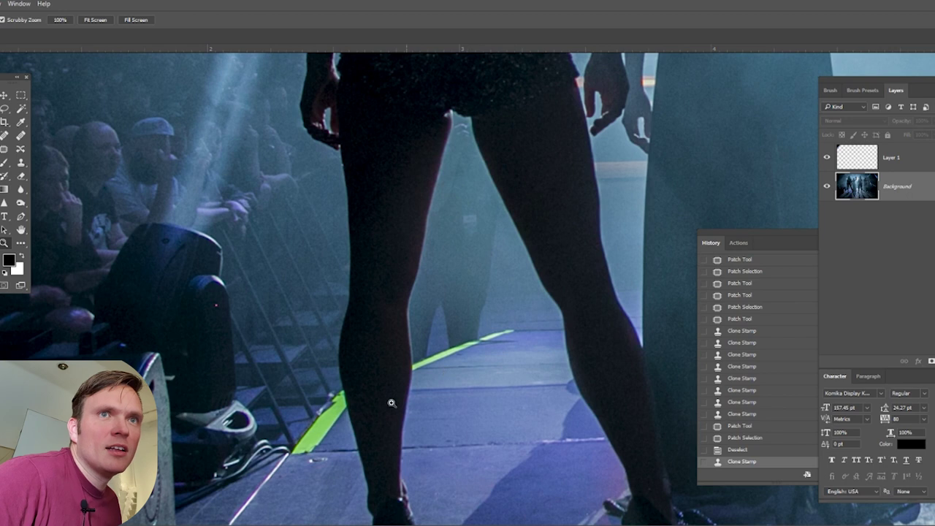
{"action": "left_click_drag", "start_coordinate": [566, 343], "coordinate": [203, 283]}
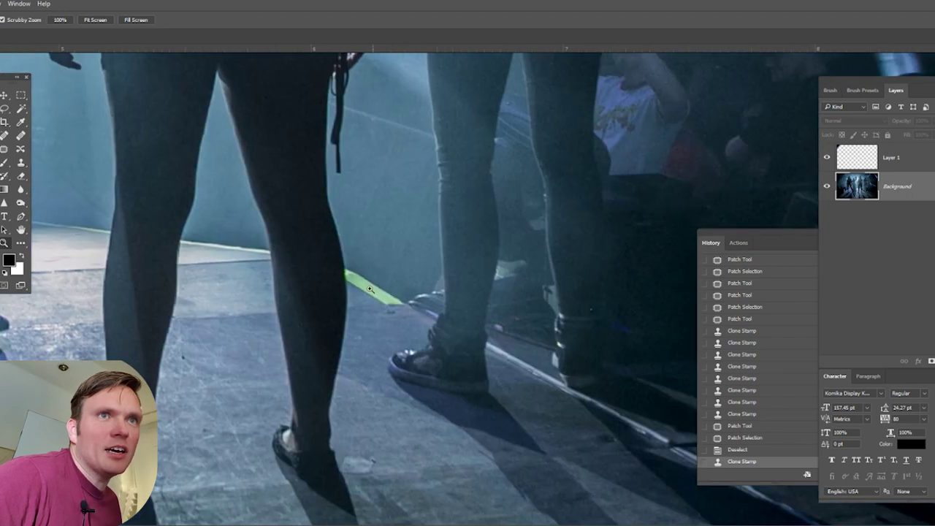
{"action": "left_click_drag", "start_coordinate": [232, 247], "coordinate": [343, 289]}
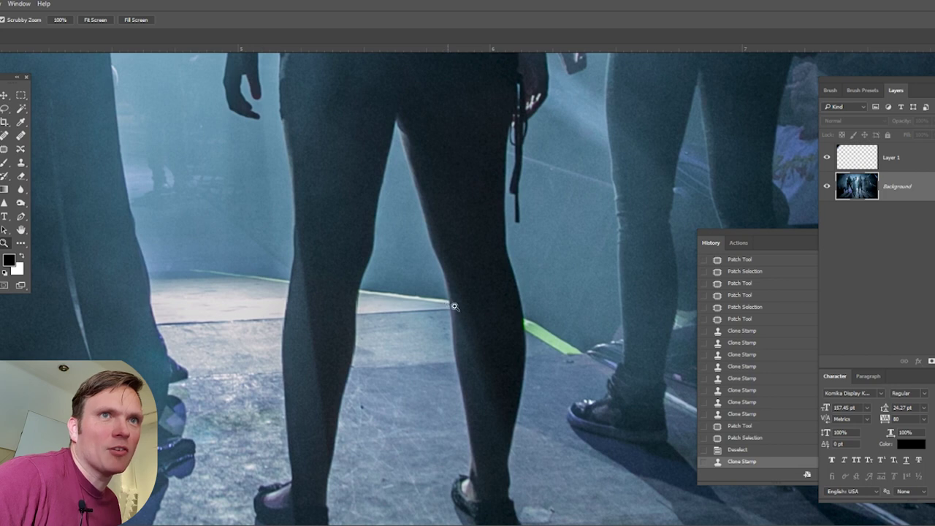
{"action": "left_click_drag", "start_coordinate": [454, 306], "coordinate": [258, 297]}
{"action": "left_click_drag", "start_coordinate": [368, 365], "coordinate": [416, 393]}
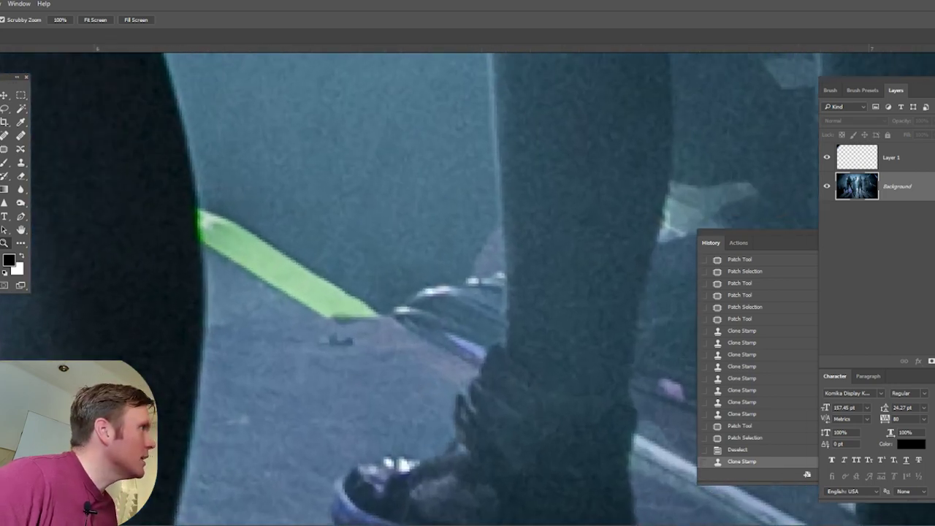
{"action": "left_click", "coordinate": [21, 162]}
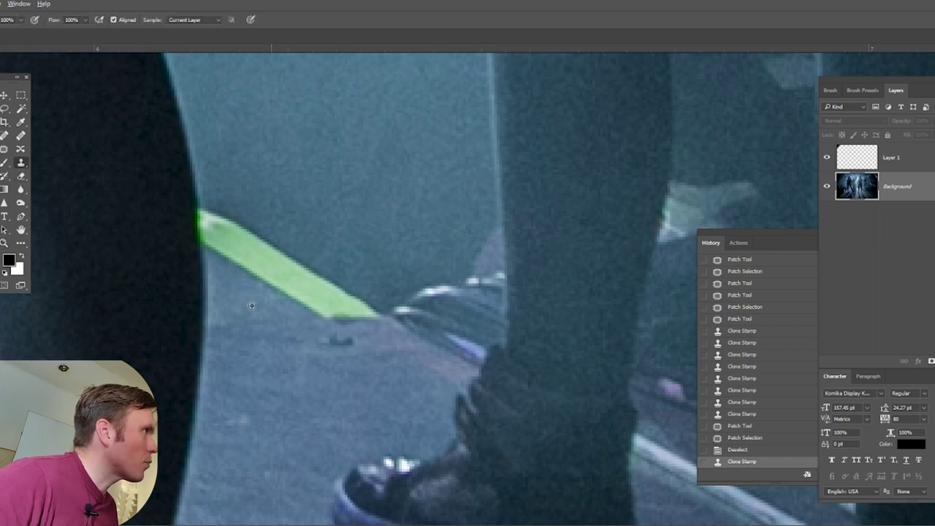
{"action": "left_click", "coordinate": [206, 290], "text": "alt"}
{"action": "mouse_move", "coordinate": [202, 240]}
{"action": "left_mouse_down"}
{"action": "mouse_move", "coordinate": [236, 220]}
{"action": "mouse_move", "coordinate": [222, 218]}
{"action": "mouse_move", "coordinate": [224, 250]}
{"action": "left_mouse_up"}
{"action": "mouse_move", "coordinate": [237, 215]}
{"action": "left_mouse_down"}
{"action": "mouse_move", "coordinate": [239, 256]}
{"action": "mouse_move", "coordinate": [239, 234]}
{"action": "mouse_move", "coordinate": [253, 272]}
{"action": "mouse_move", "coordinate": [261, 244]}
{"action": "mouse_move", "coordinate": [282, 300]}
{"action": "mouse_move", "coordinate": [364, 313]}
{"action": "mouse_move", "coordinate": [285, 278]}
{"action": "left_mouse_up"}
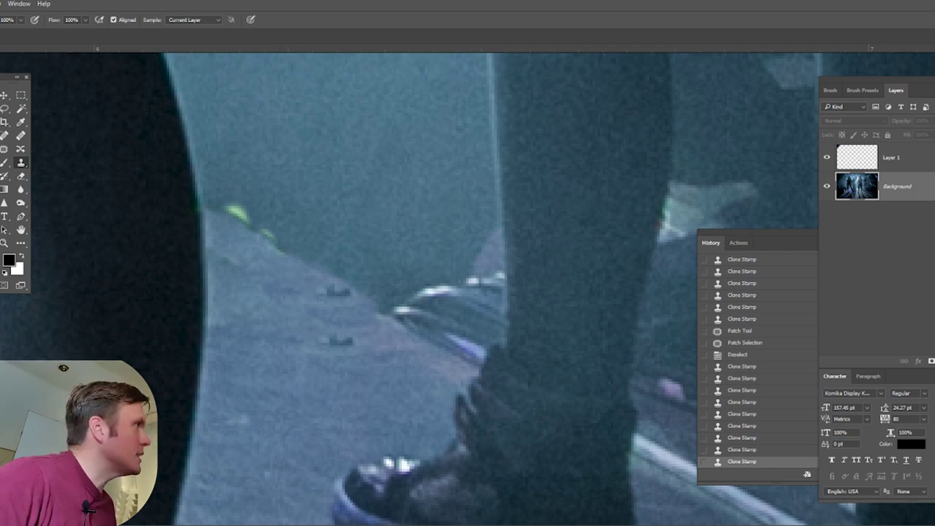
Patch the leftover green specks and cloned floor edge beside the third performer's leg with clean background, and clear the selection
{"action": "left_click", "coordinate": [6, 149]}
{"action": "mouse_move", "coordinate": [362, 308]}
{"action": "left_mouse_down"}
{"action": "mouse_move", "coordinate": [318, 313]}
{"action": "mouse_move", "coordinate": [236, 280]}
{"action": "mouse_move", "coordinate": [219, 245]}
{"action": "mouse_move", "coordinate": [251, 200]}
{"action": "mouse_move", "coordinate": [382, 295]}
{"action": "mouse_move", "coordinate": [437, 177]}
{"action": "left_mouse_up"}
{"action": "left_click", "coordinate": [432, 171]}
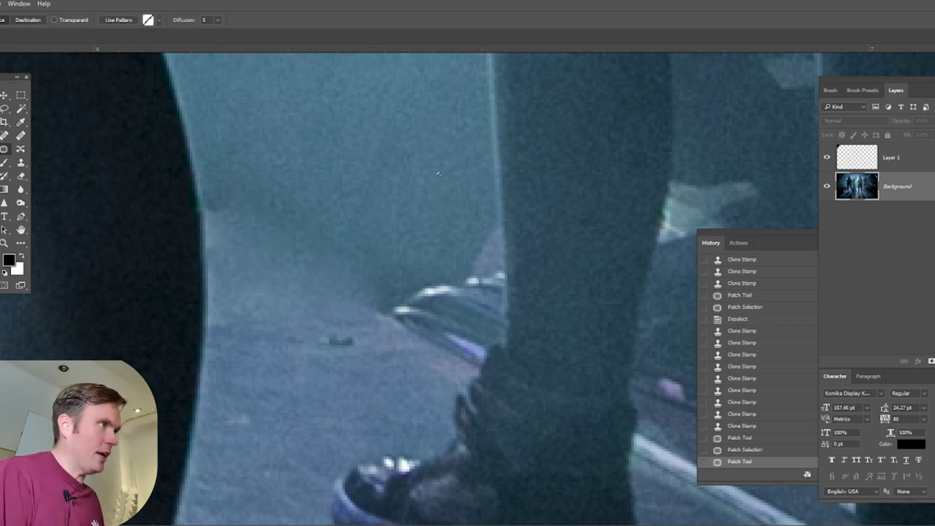
{"action": "scroll", "coordinate": [413, 303], "scroll_direction": "down", "scroll_amount": 5}
{"action": "scroll", "coordinate": [413, 305], "scroll_direction": "down", "scroll_amount": 7}
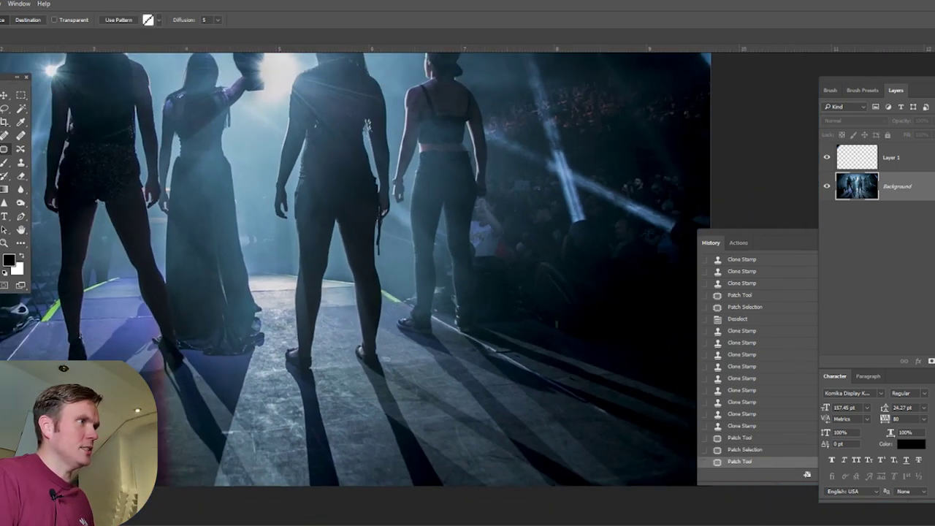
{"action": "key", "text": "ctrl+d"}
Clone out the green floor tape beside and between the first performer's legs, using the neighbouring floor as the source
{"action": "key", "text": "z"}
{"action": "left_click_drag", "start_coordinate": [199, 377], "coordinate": [287, 434]}
{"action": "left_click_drag", "start_coordinate": [319, 397], "coordinate": [426, 451]}
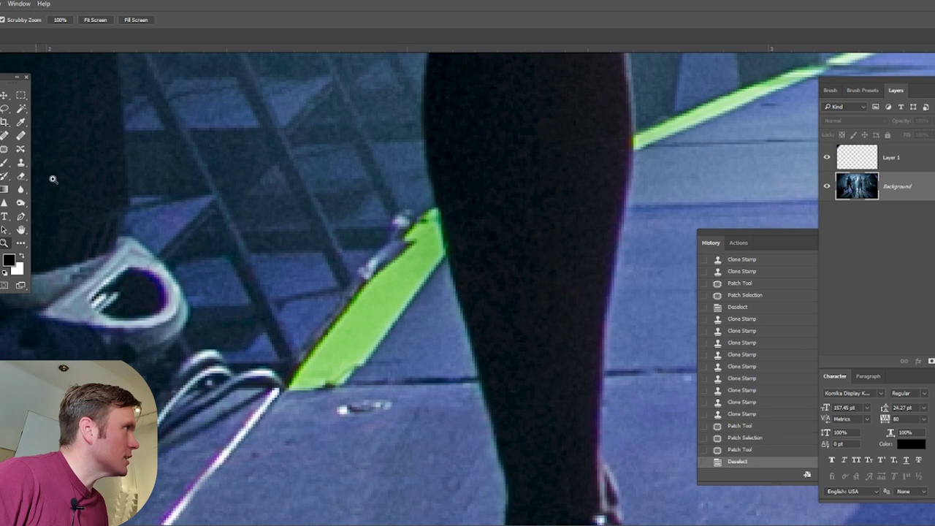
{"action": "left_click", "coordinate": [20, 163]}
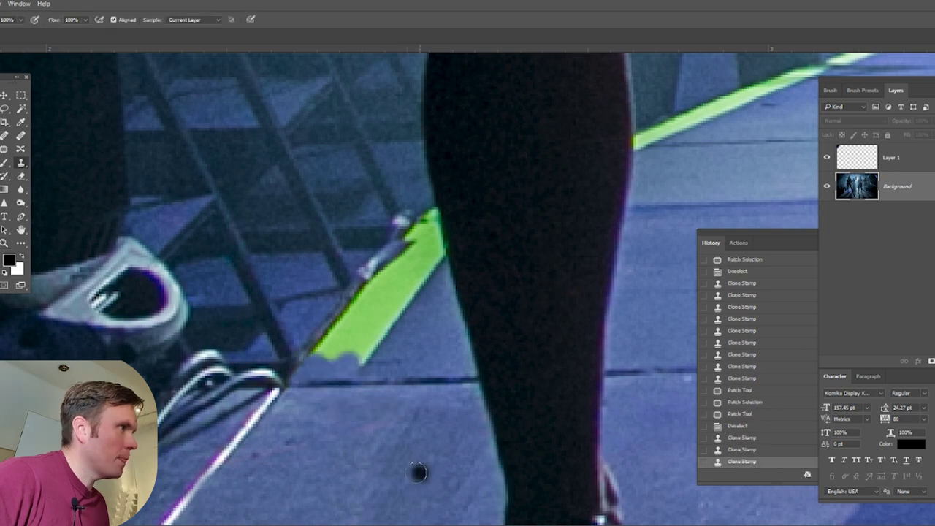
{"action": "mouse_move", "coordinate": [431, 421]}
{"action": "left_mouse_down"}
{"action": "mouse_move", "coordinate": [426, 95]}
{"action": "mouse_move", "coordinate": [502, 417]}
{"action": "left_mouse_up"}
{"action": "left_click", "coordinate": [471, 409], "text": "alt"}
{"action": "mouse_move", "coordinate": [443, 380]}
{"action": "left_mouse_down"}
{"action": "mouse_move", "coordinate": [392, 382]}
{"action": "mouse_move", "coordinate": [437, 327]}
{"action": "mouse_move", "coordinate": [408, 373]}
{"action": "mouse_move", "coordinate": [439, 372]}
{"action": "mouse_move", "coordinate": [469, 310]}
{"action": "mouse_move", "coordinate": [433, 356]}
{"action": "mouse_move", "coordinate": [477, 280]}
{"action": "mouse_move", "coordinate": [469, 340]}
{"action": "mouse_move", "coordinate": [504, 285]}
{"action": "mouse_move", "coordinate": [497, 248]}
{"action": "mouse_move", "coordinate": [488, 296]}
{"action": "left_mouse_up"}
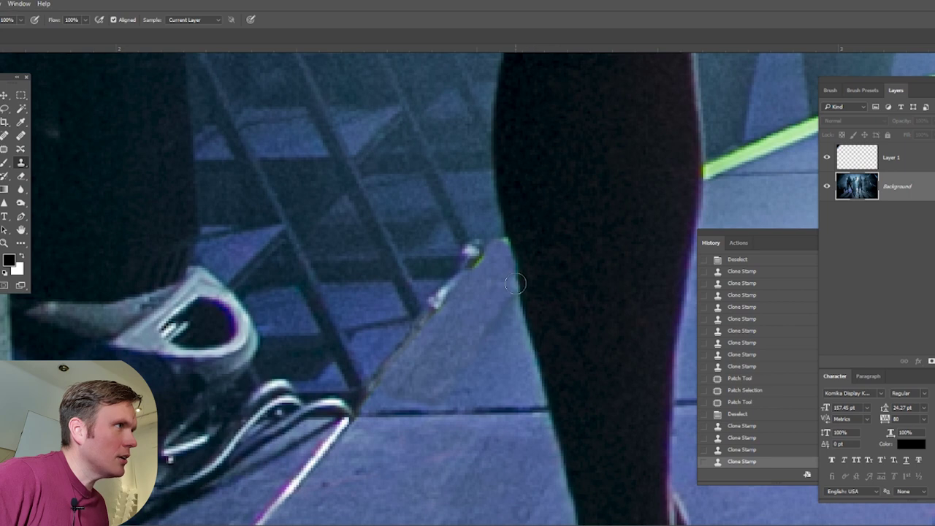
{"action": "left_click_drag", "start_coordinate": [513, 283], "coordinate": [510, 245]}
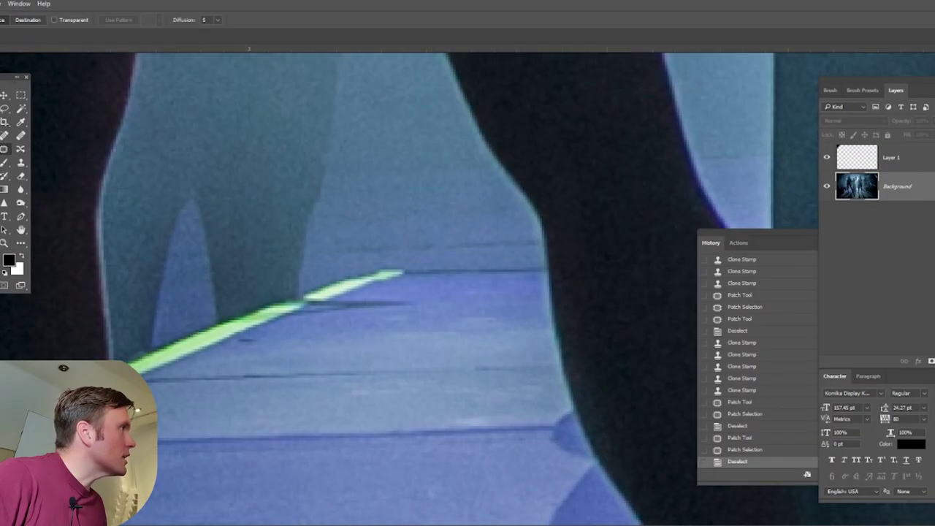
{"action": "left_click", "coordinate": [20, 162]}
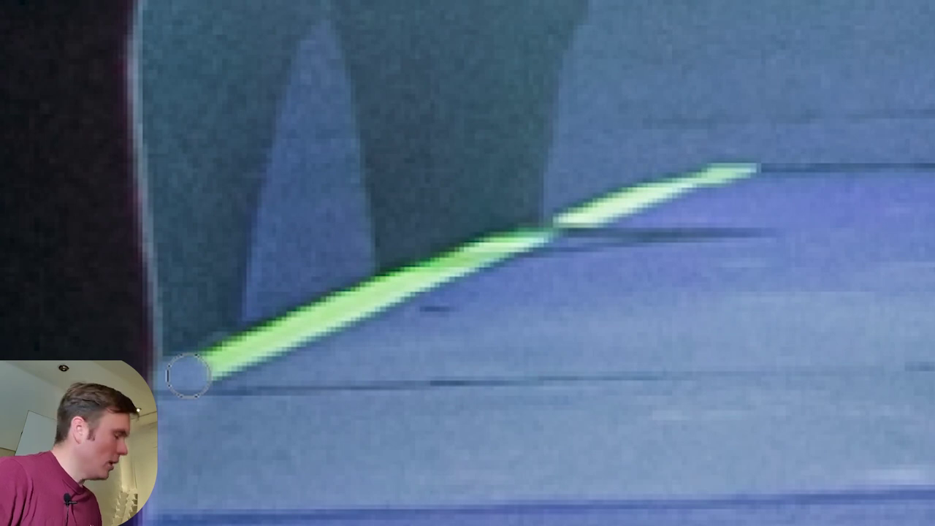
{"action": "left_click", "coordinate": [743, 158], "text": "shift"}
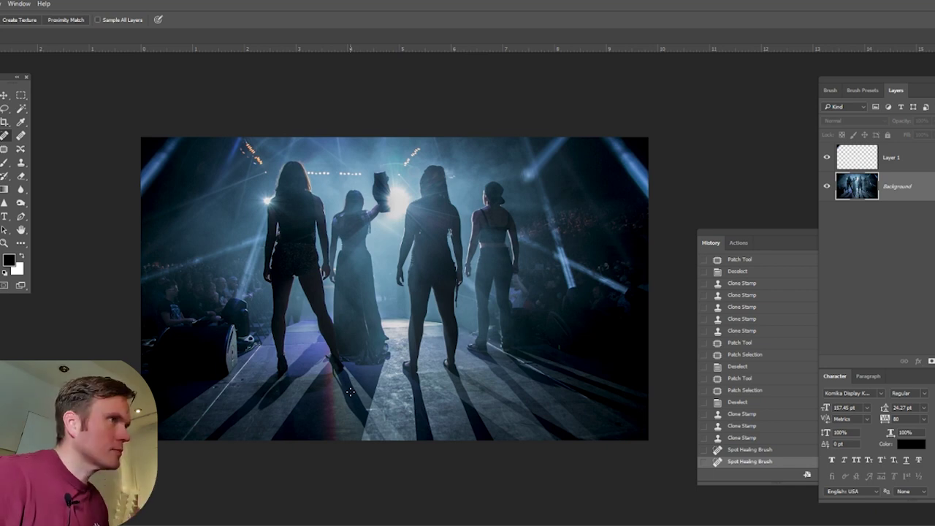
Clone out the bright orange-white strip between the second performer's wrist and her dress
{"action": "key", "text": "z"}
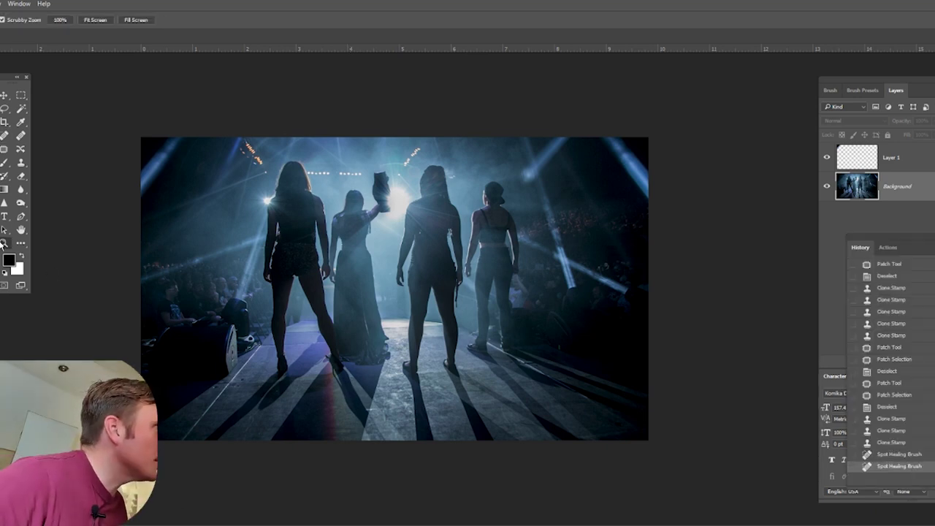
{"action": "left_click_drag", "start_coordinate": [330, 277], "coordinate": [419, 397]}
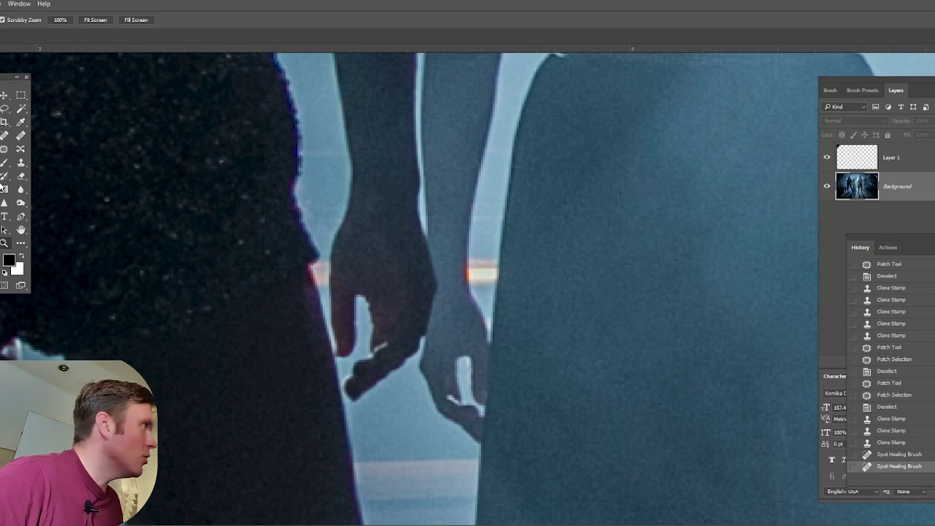
{"action": "left_click", "coordinate": [20, 162]}
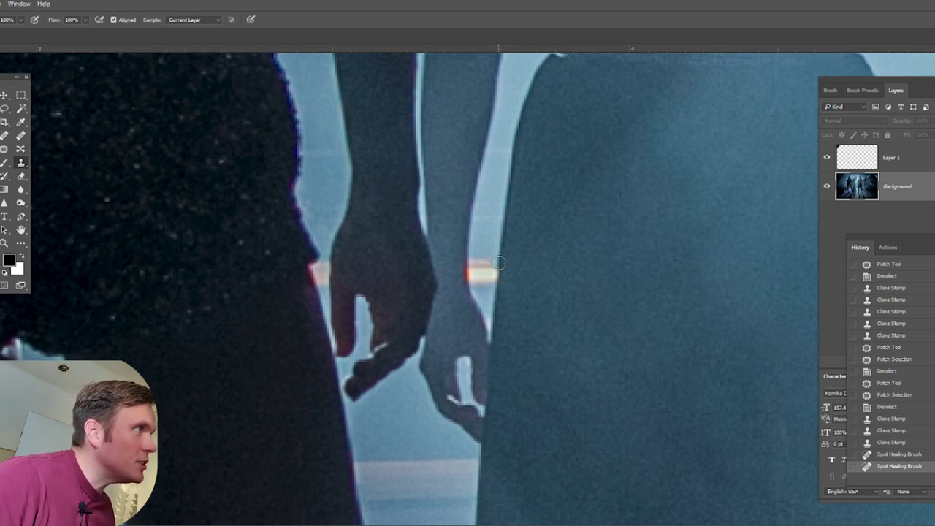
{"action": "mouse_move", "coordinate": [490, 285]}
{"action": "left_mouse_down"}
{"action": "mouse_move", "coordinate": [484, 260]}
{"action": "mouse_move", "coordinate": [473, 272]}
{"action": "mouse_move", "coordinate": [481, 285]}
{"action": "left_mouse_up"}
{"action": "left_click", "coordinate": [485, 284]}
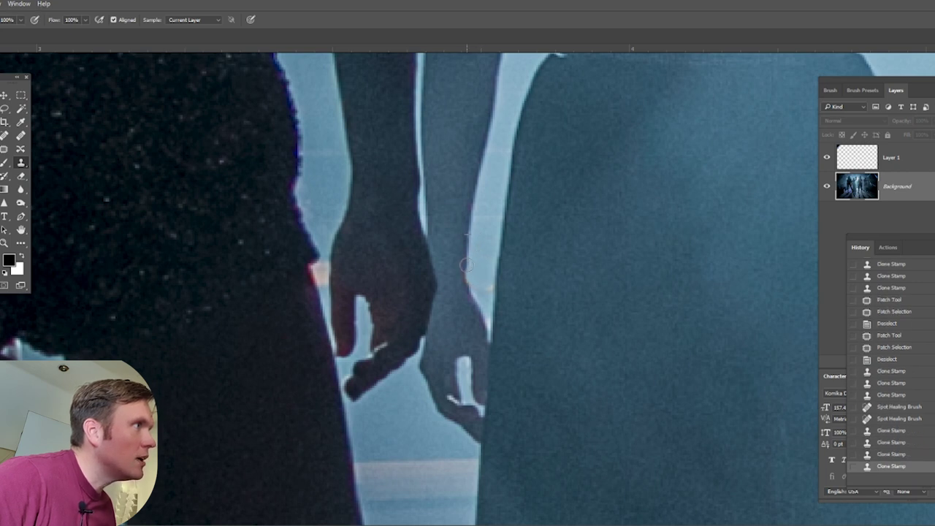
{"action": "left_click", "coordinate": [484, 287]}
Clone out the remaining orange strip between the first performer's thigh and hand
{"action": "left_click_drag", "start_coordinate": [367, 259], "coordinate": [503, 229]}
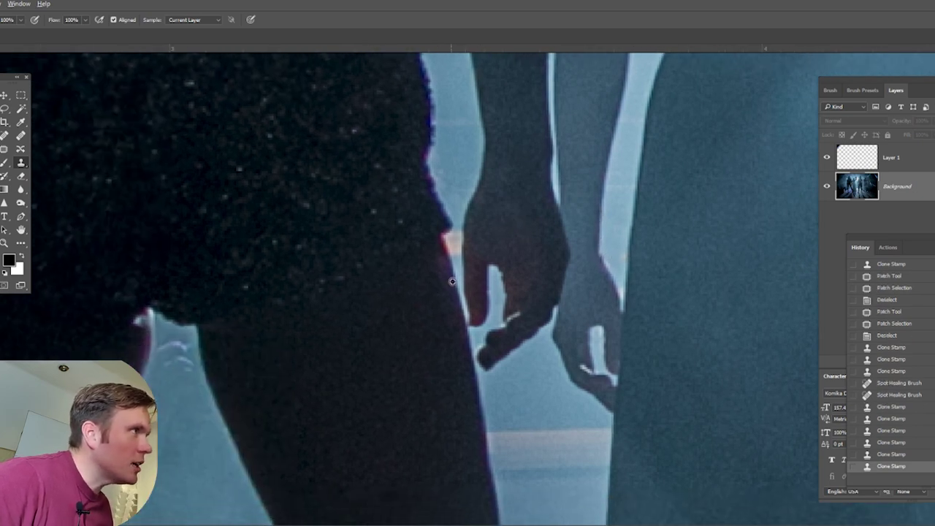
{"action": "left_click", "coordinate": [442, 236]}
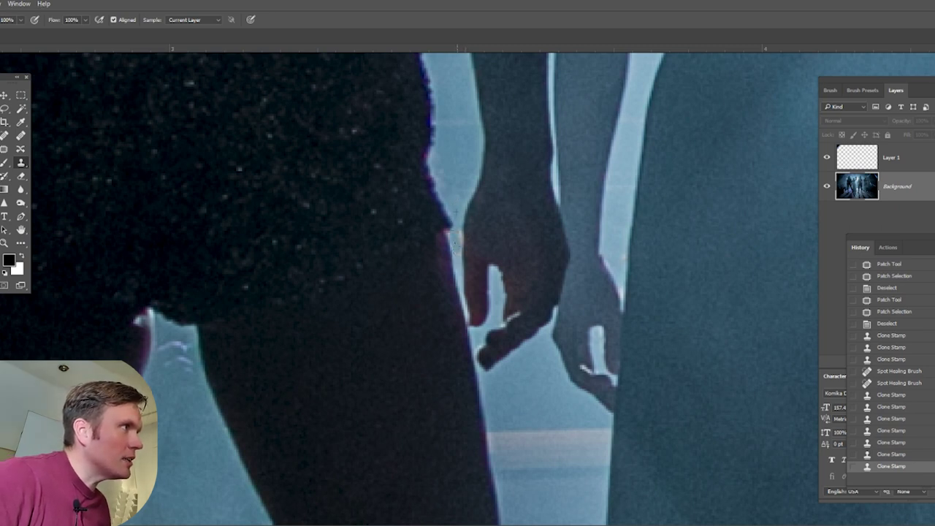
{"action": "left_click", "coordinate": [456, 245]}
{"action": "left_click", "coordinate": [457, 243]}
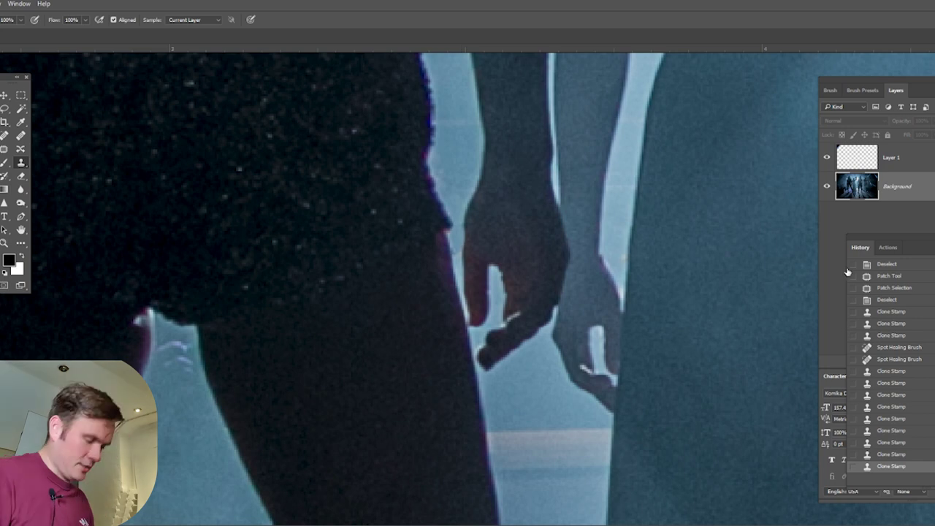
{"action": "key", "text": "ctrl+0"}
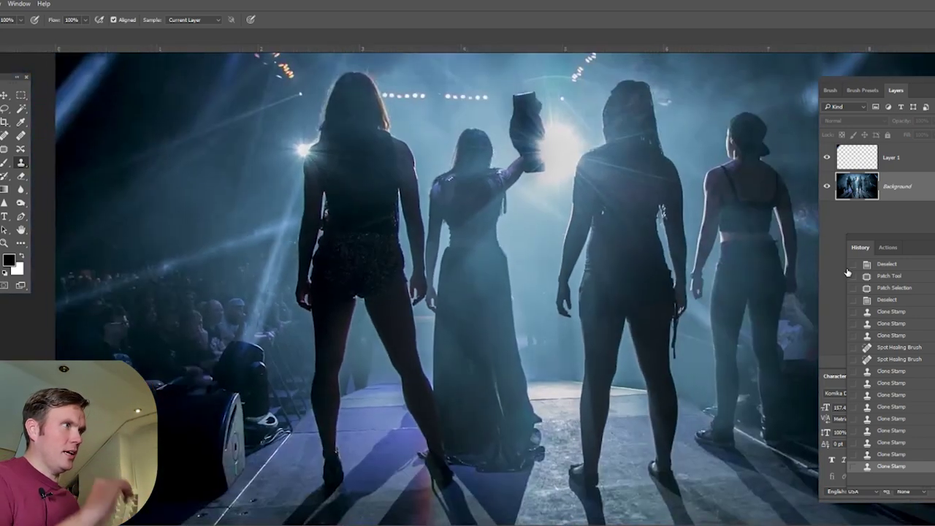
{"action": "key", "text": "ctrl+minus"}
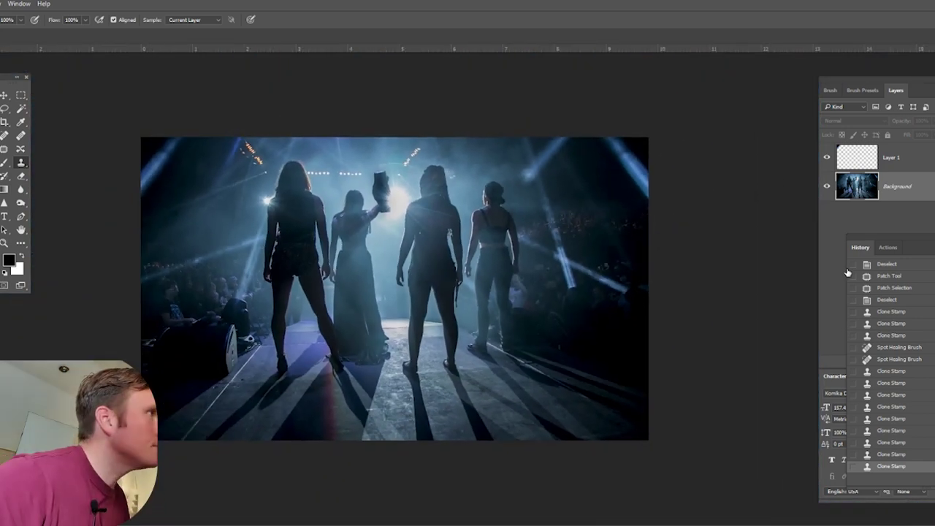